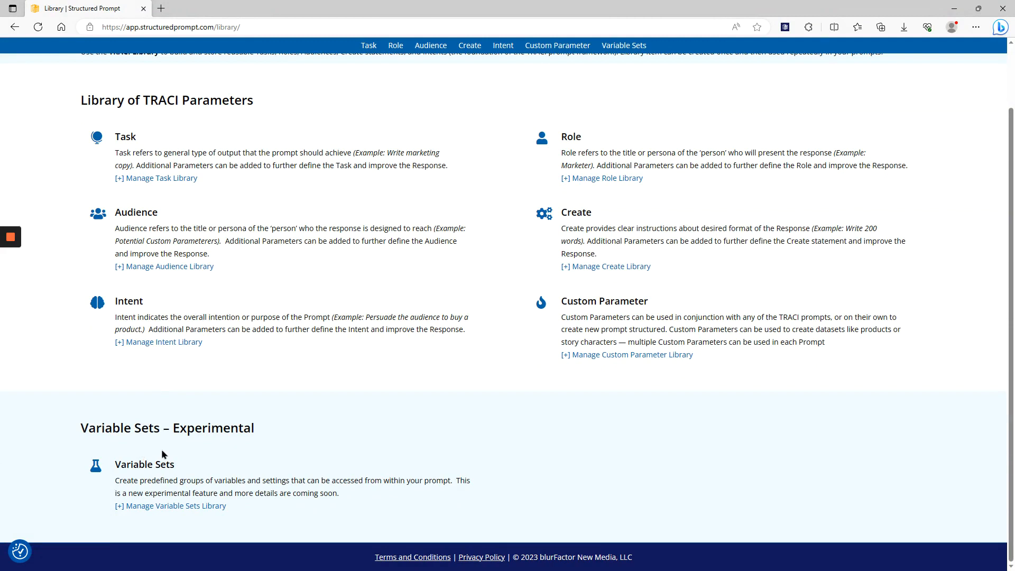
# Start a new variable set with AI assist and name it "CourseSyllabus for AI Course" in the library
pyautogui.click(181, 507)
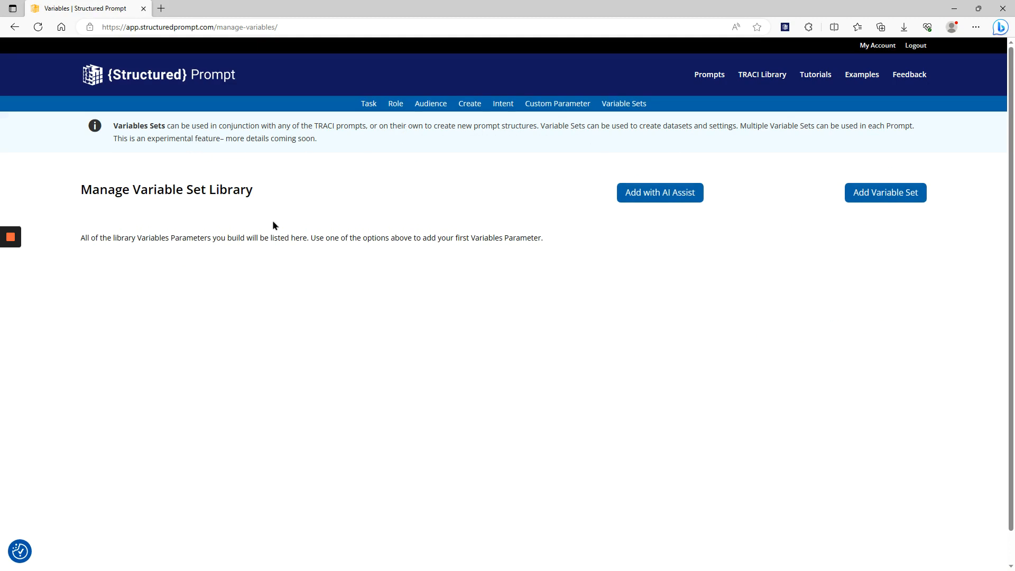
pyautogui.click(655, 196)
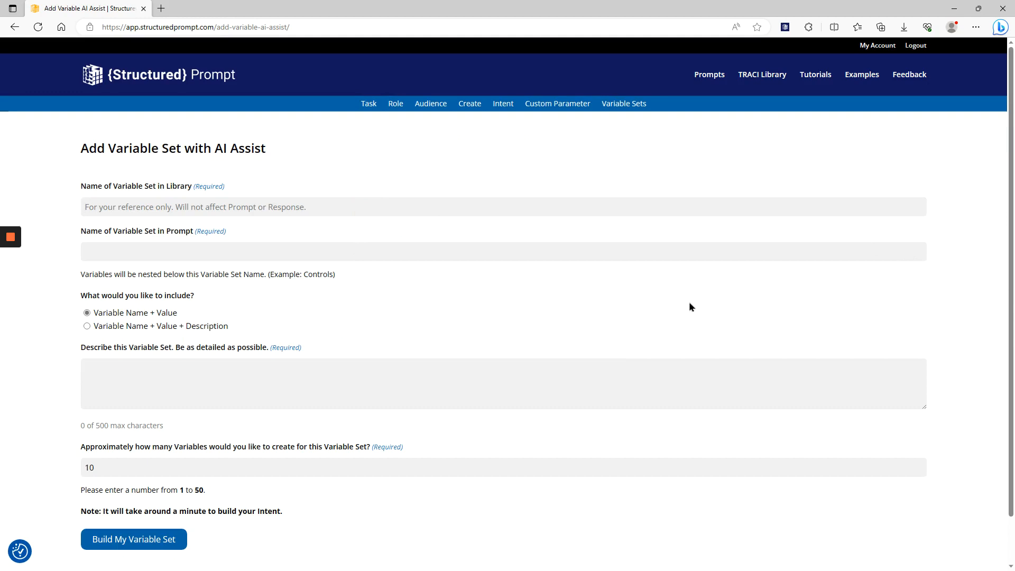
pyautogui.write('Cour')
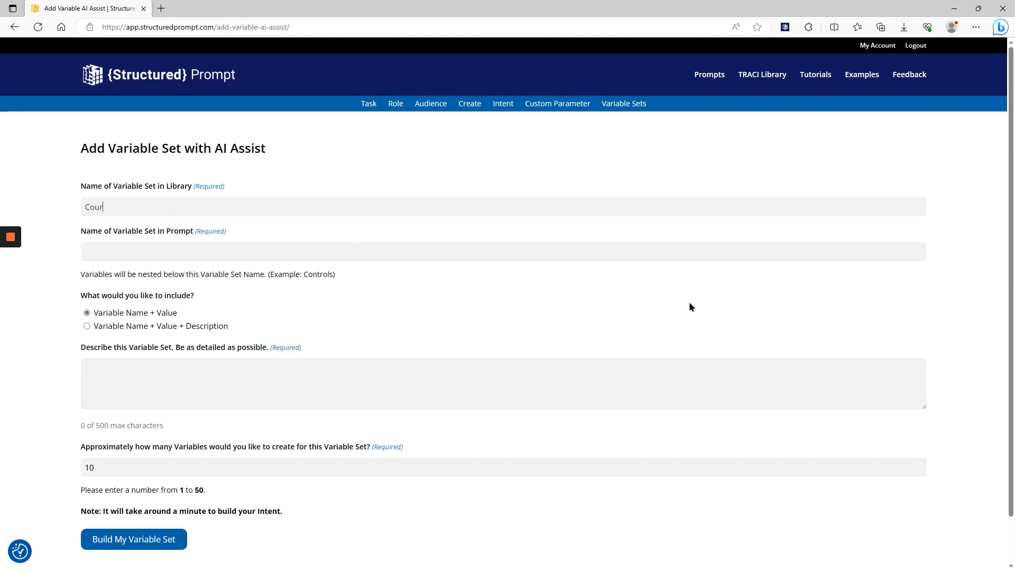
pyautogui.write('seSyllabus for AI Course')
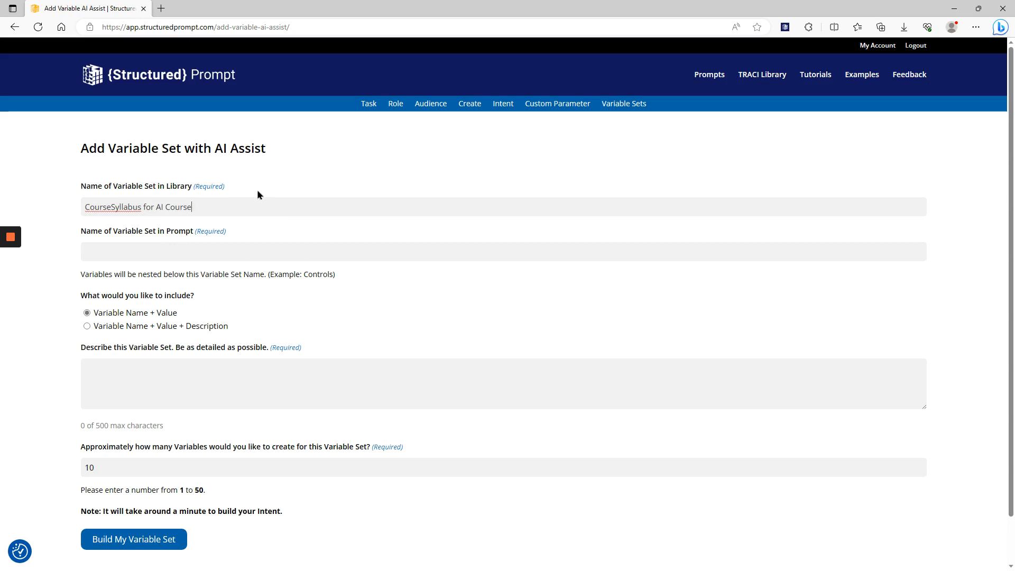
# Reuse "CourseSyllabus" from the library name as the variable set's name in the prompt
pyautogui.doubleClick(133, 207)
pyautogui.hotkey('ctrl', 'c')
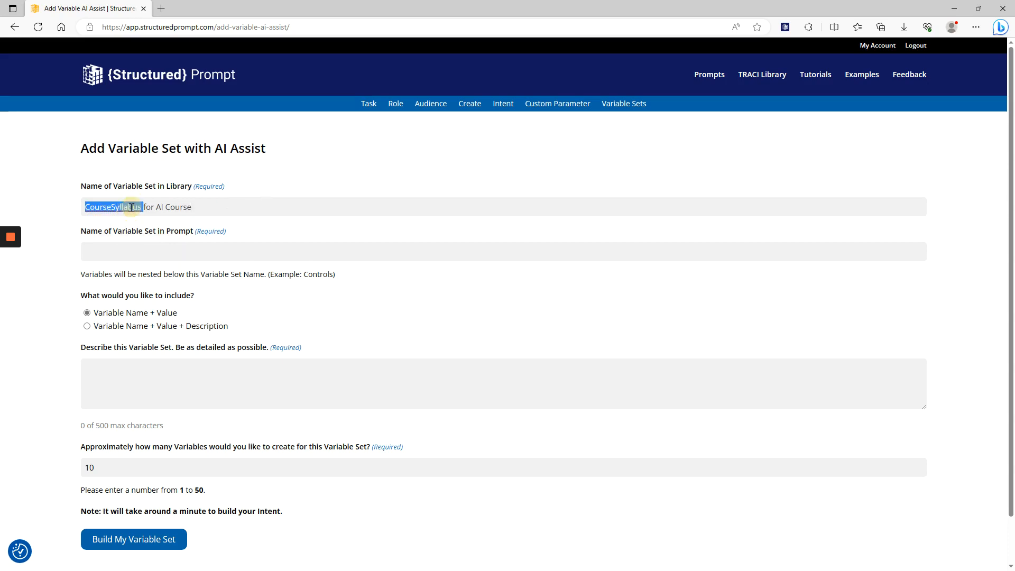
pyautogui.click(130, 251)
pyautogui.hotkey('ctrl', 'v')
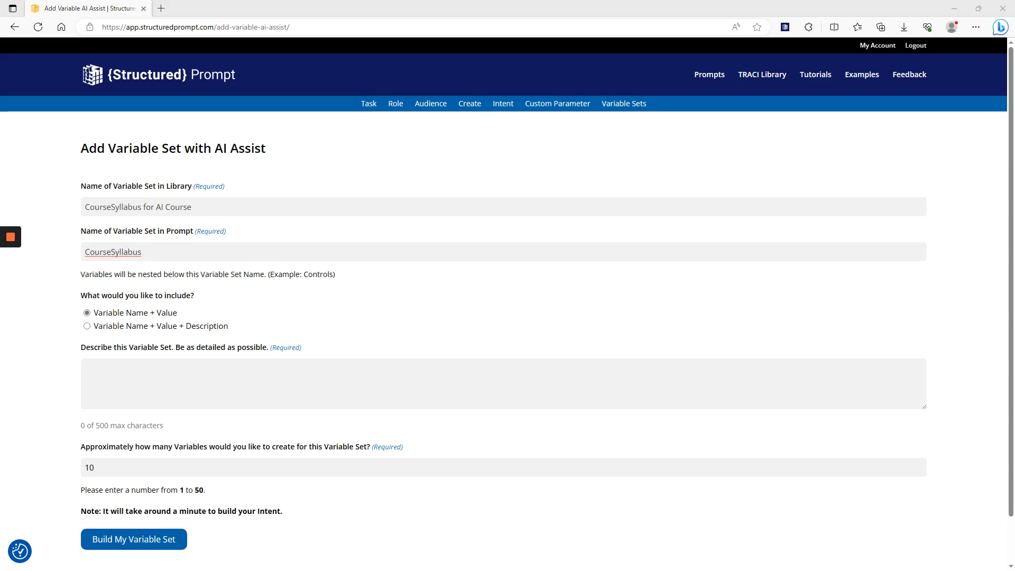
# Describe a 16-week, twice-weekly "Intro to Generative Artificial Intelligence" syllabus with session titles and blurbs, and include Variable Name + Value + Description
pyautogui.click(141, 380)
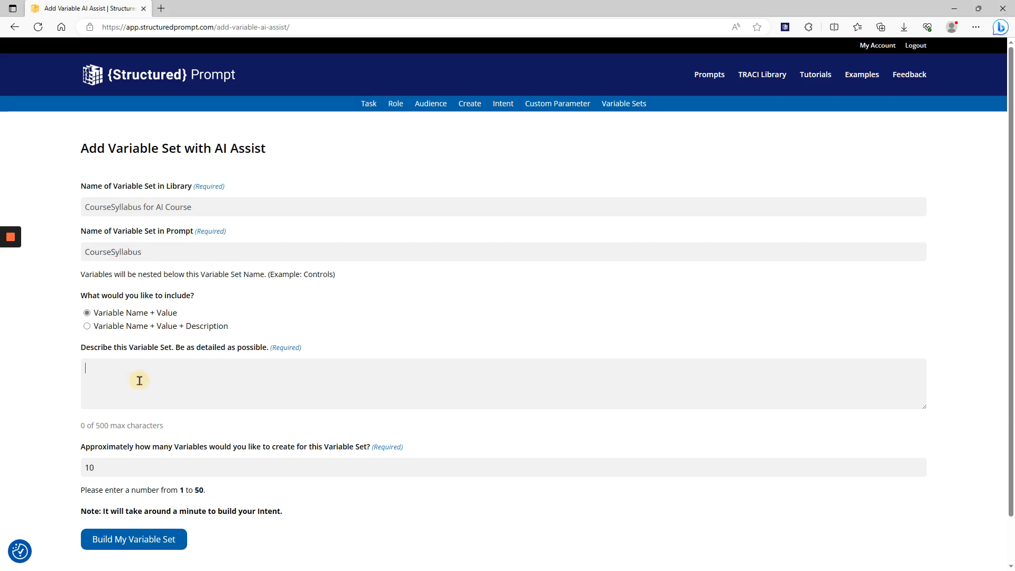
pyautogui.write('Course syllabus for a 16-week university course titled "Intro to Generative Artificial Intelligence". The course will meet twice per week during the 16 week period. Each entry should include the week and session (e.g. Week 1, Session 2), followed by a short title for the session, followed by a blurb that describes the topics covered in the session.')
pyautogui.click(125, 325)
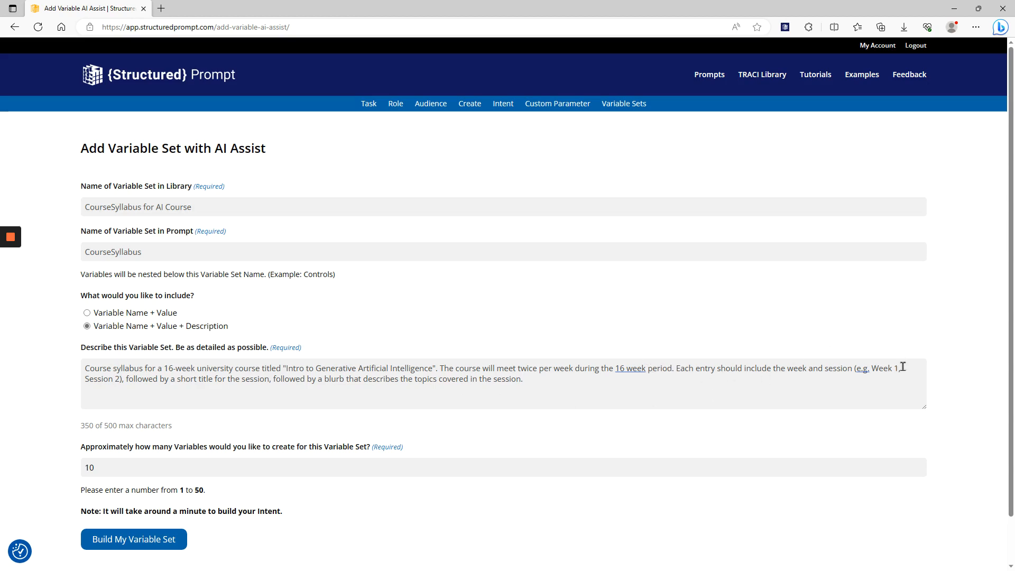
# Build the variable set with 32 variables and continue to the page for tuning and saving it
pyautogui.moveTo(144, 469); pyautogui.dragTo(31, 464)
pyautogui.write('32')
pyautogui.scroll(-1, 484, 299)
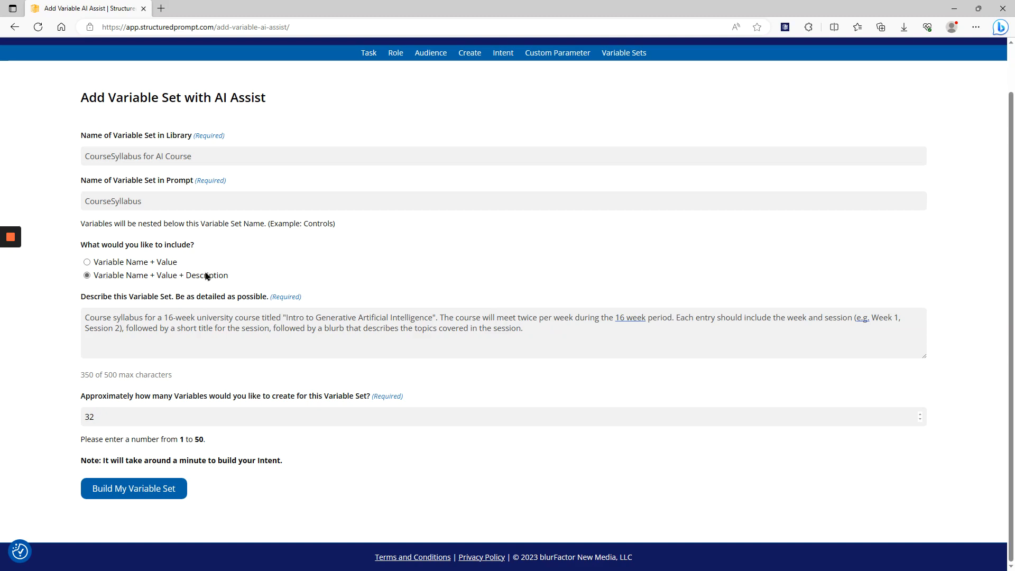
pyautogui.click(143, 497)
pyautogui.moveTo(10, 243)
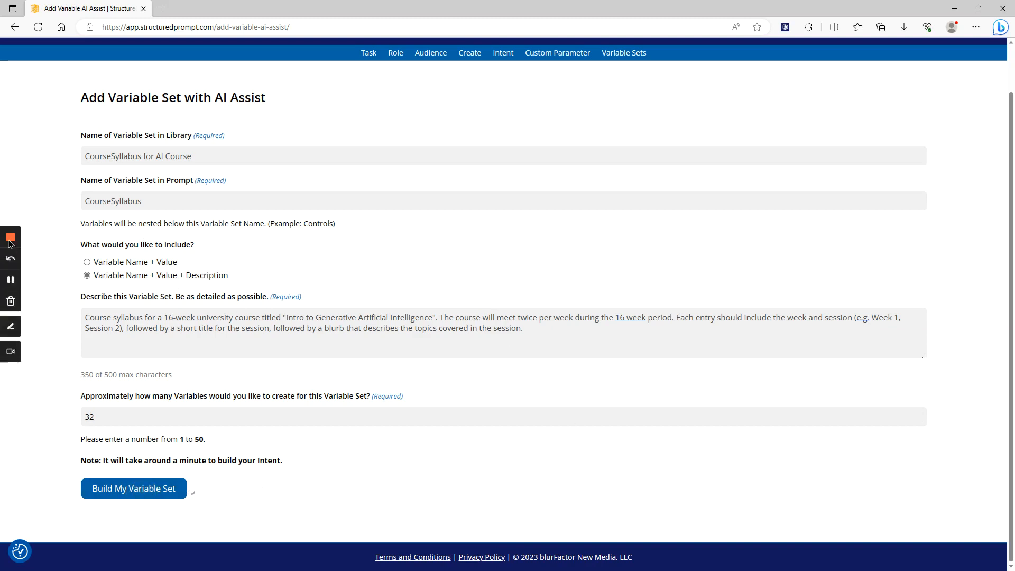
pyautogui.click(10, 279)
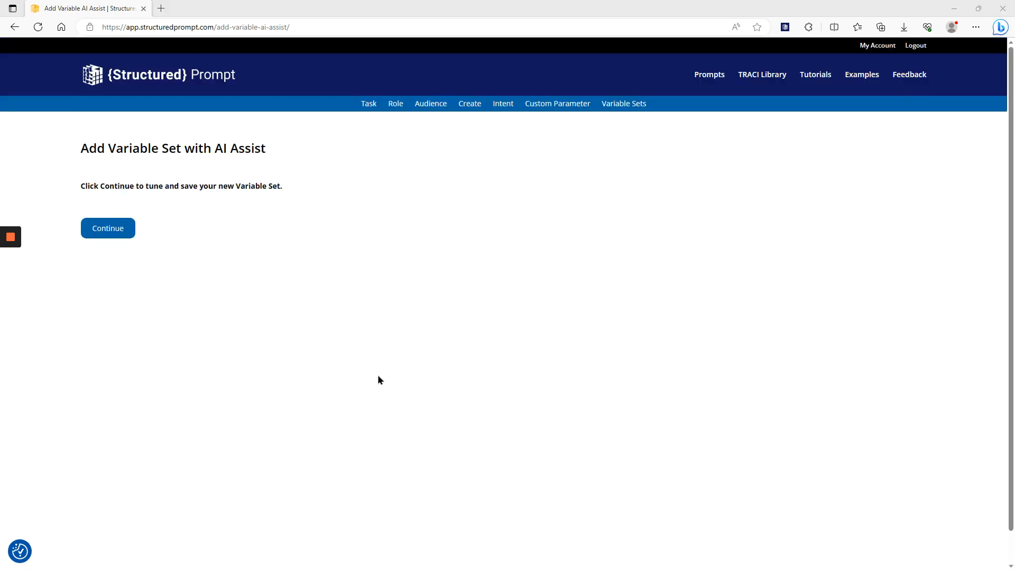
pyautogui.click(108, 229)
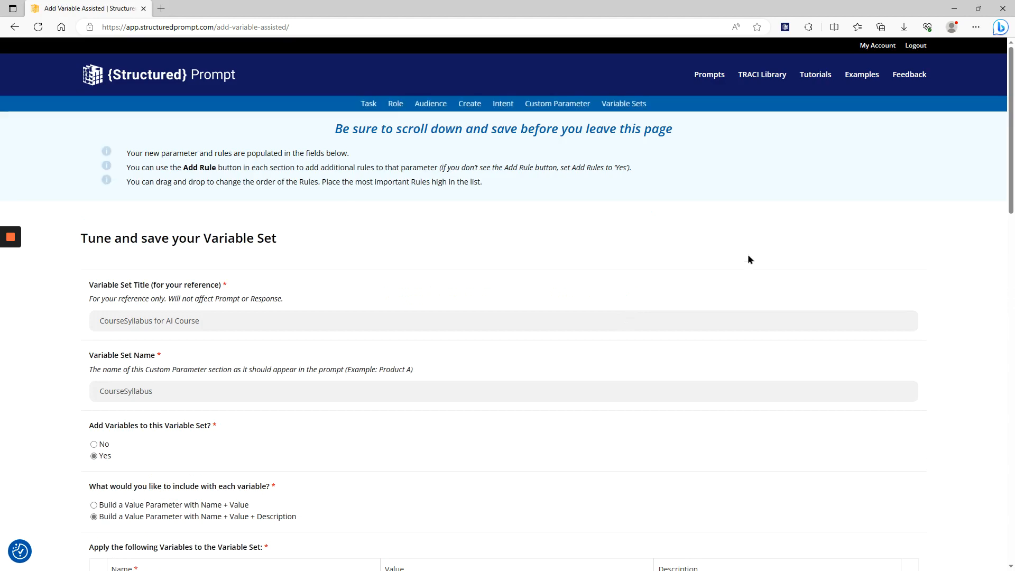
# Examine the generated variable set's week and session names, values and descriptions from the first week to the last
pyautogui.scroll(-2, 667, 284)
pyautogui.scroll(2, 666, 284)
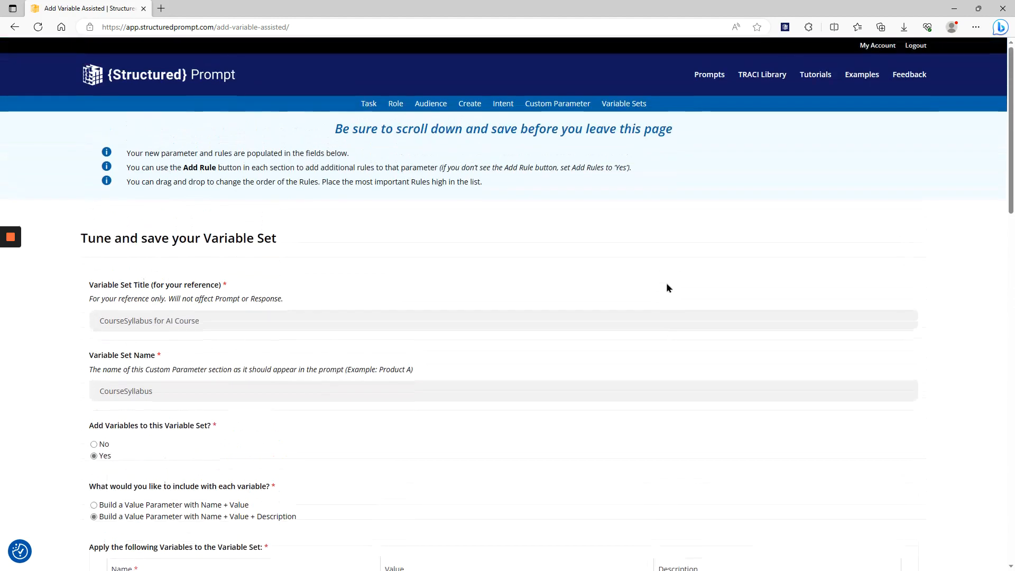
pyautogui.scroll(-1, 213, 319)
pyautogui.scroll(-1, 213, 320)
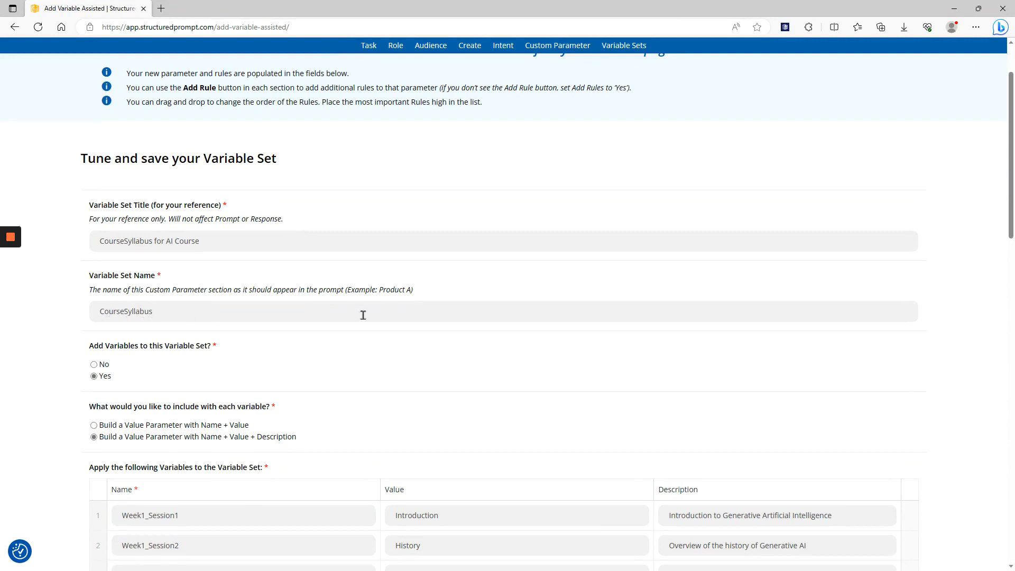
pyautogui.scroll(-4, 363, 314)
pyautogui.scroll(-1, 380, 313)
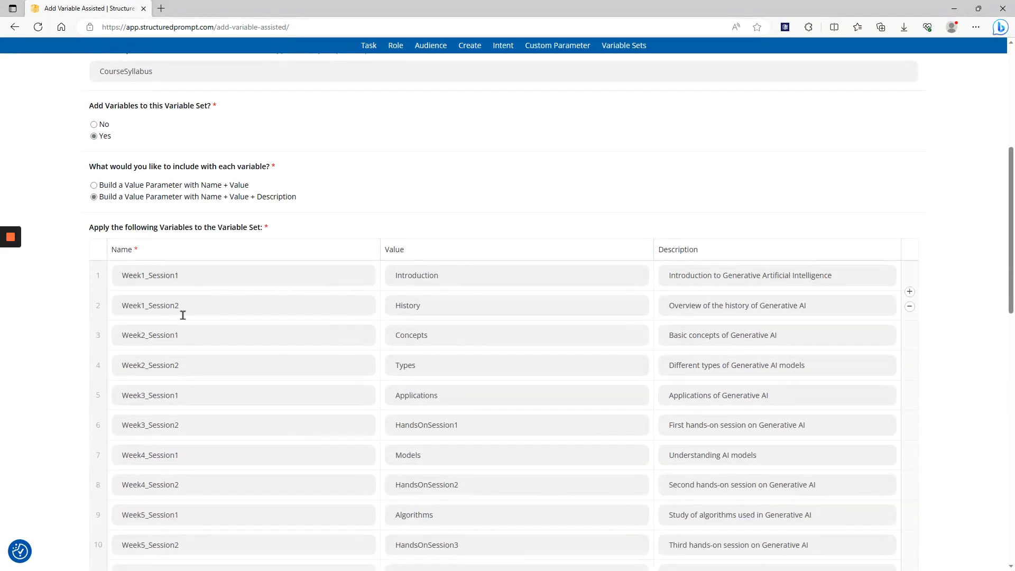
pyautogui.scroll(-5, 269, 280)
pyautogui.scroll(-10, 271, 279)
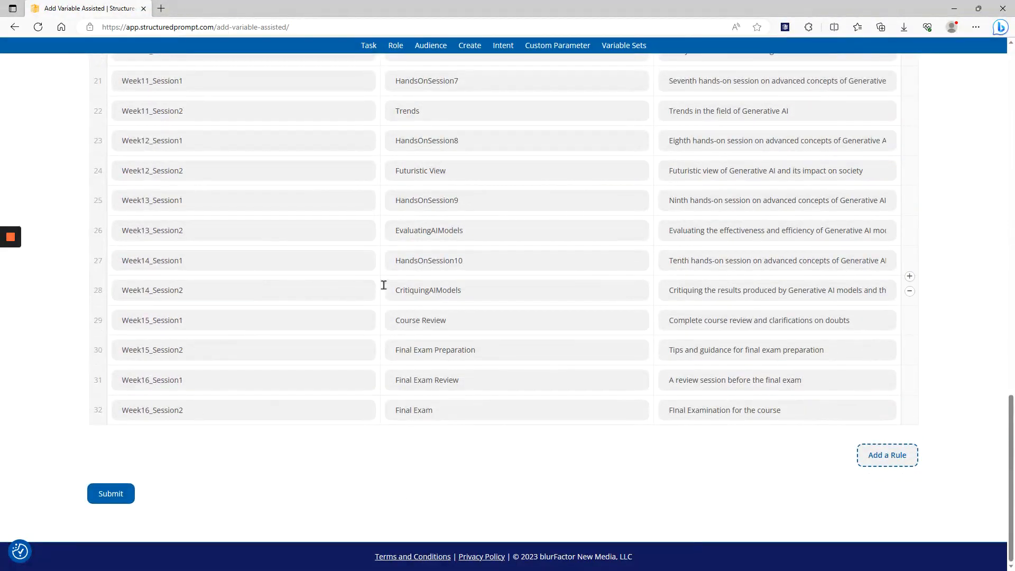
pyautogui.scroll(2, 249, 334)
pyautogui.scroll(6, 360, 428)
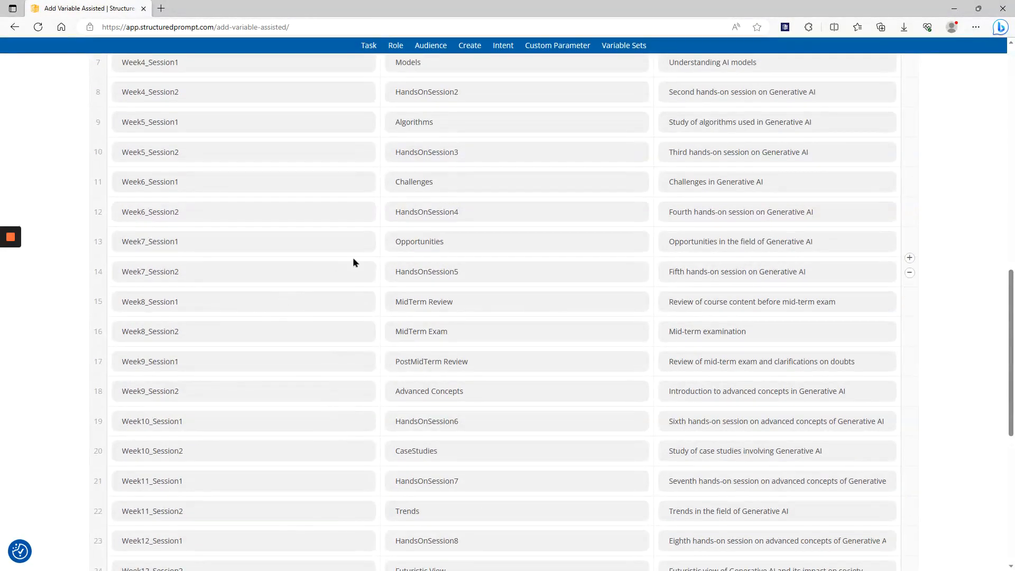
pyautogui.scroll(3, 368, 271)
pyautogui.scroll(3, 368, 271)
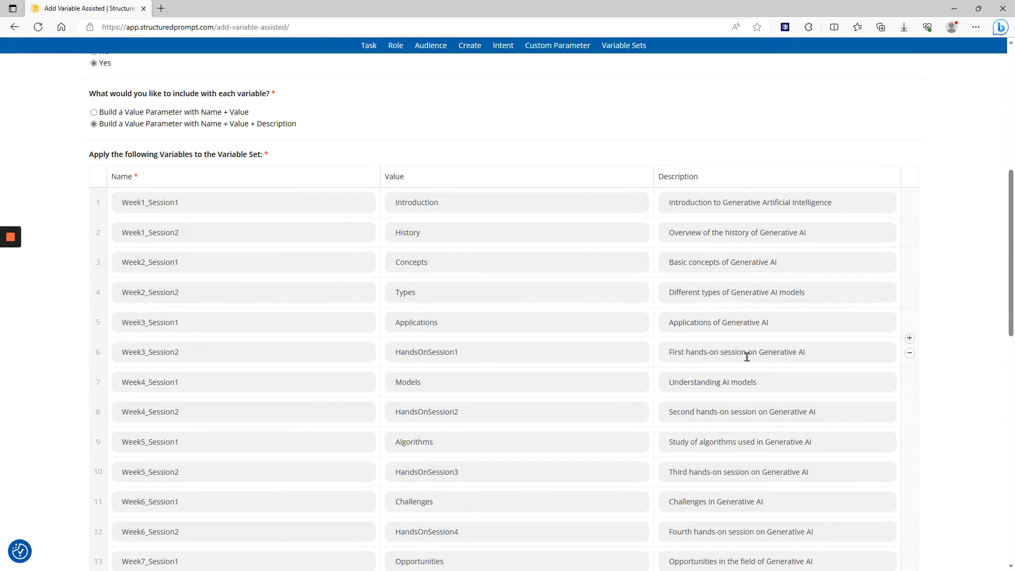
pyautogui.scroll(-2, 859, 376)
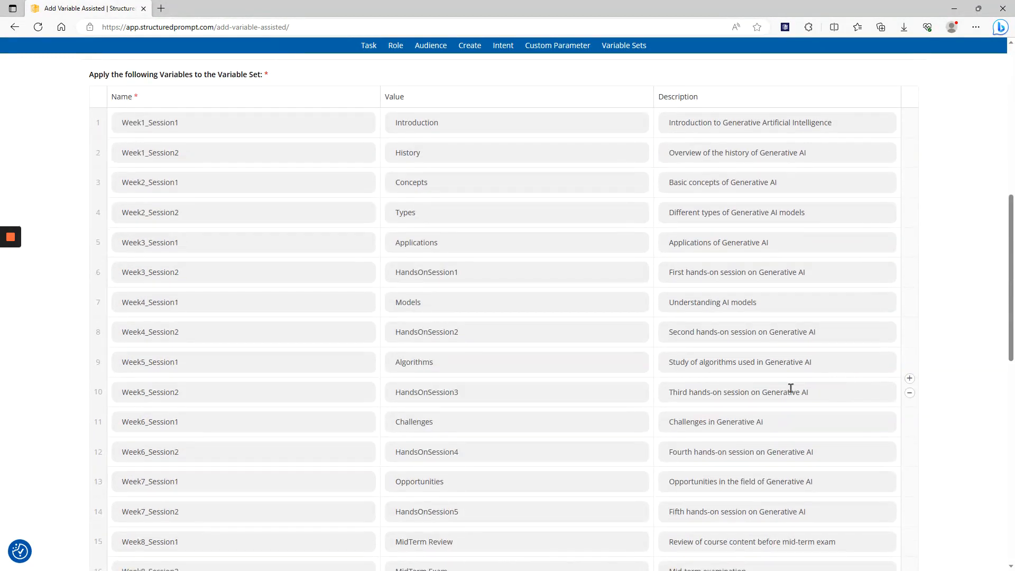
pyautogui.scroll(-9, 790, 389)
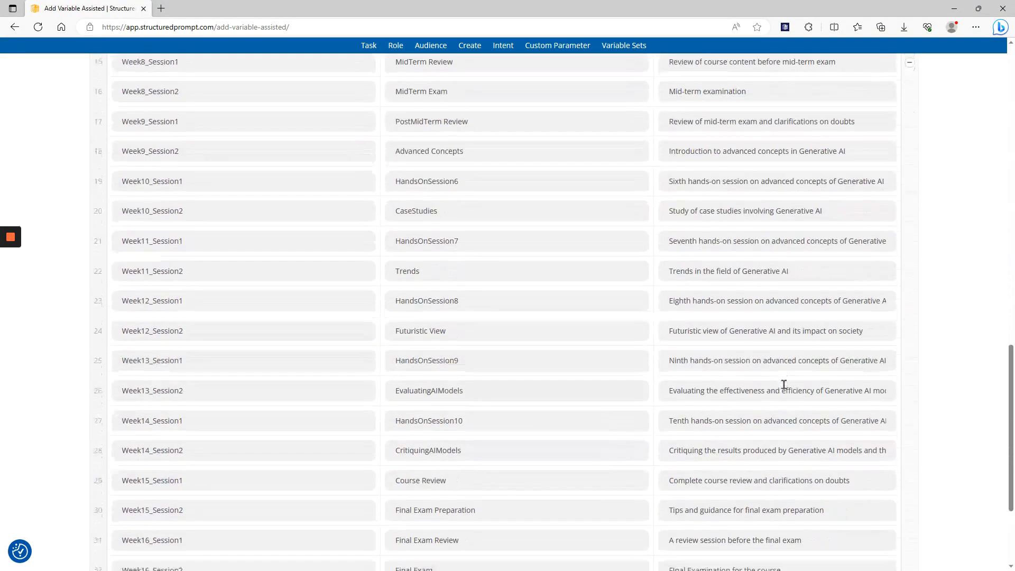
pyautogui.scroll(-3, 784, 384)
pyautogui.scroll(2, 449, 450)
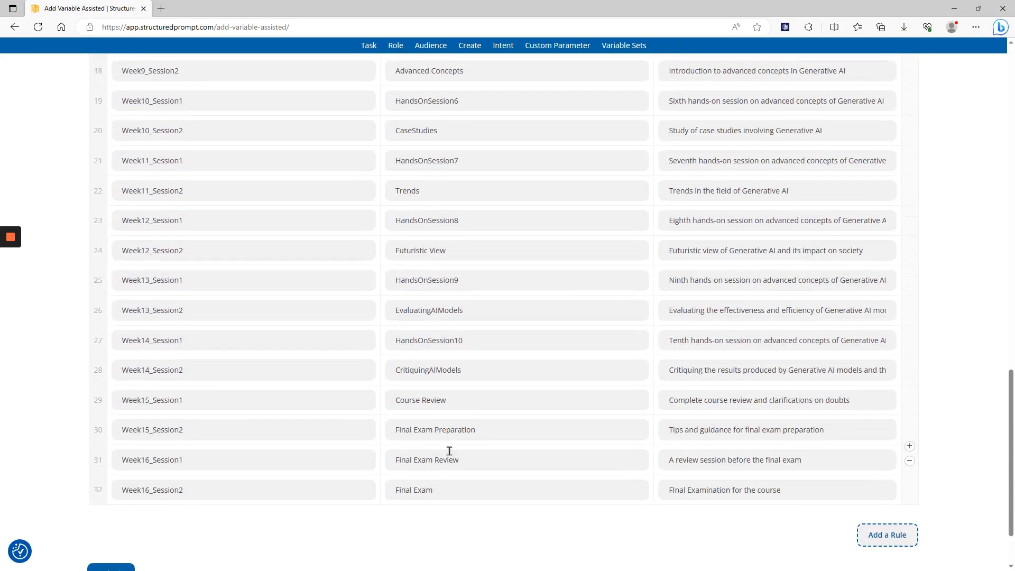
pyautogui.scroll(2, 449, 450)
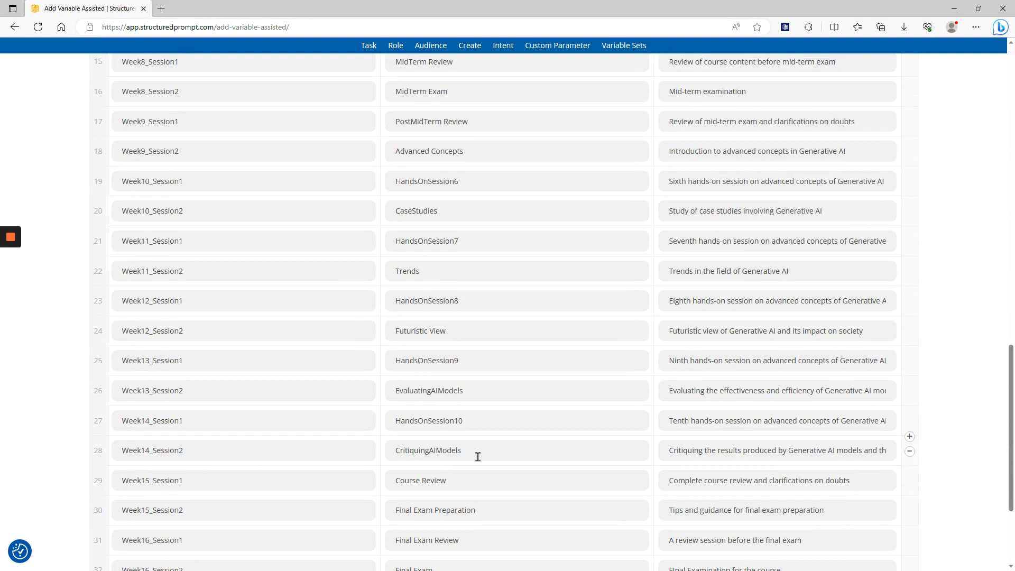
pyautogui.scroll(1, 370, 478)
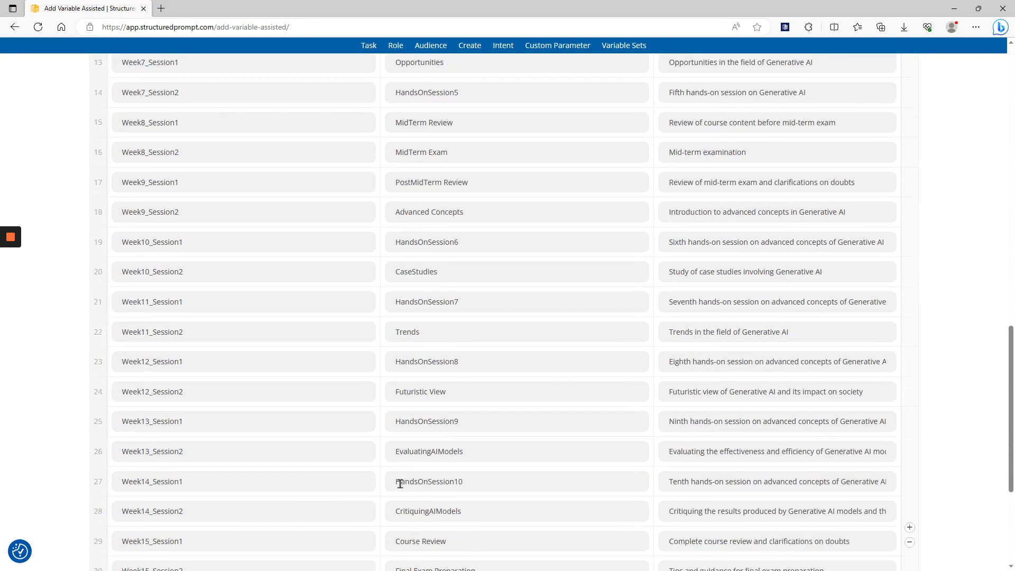
pyautogui.scroll(2, 400, 484)
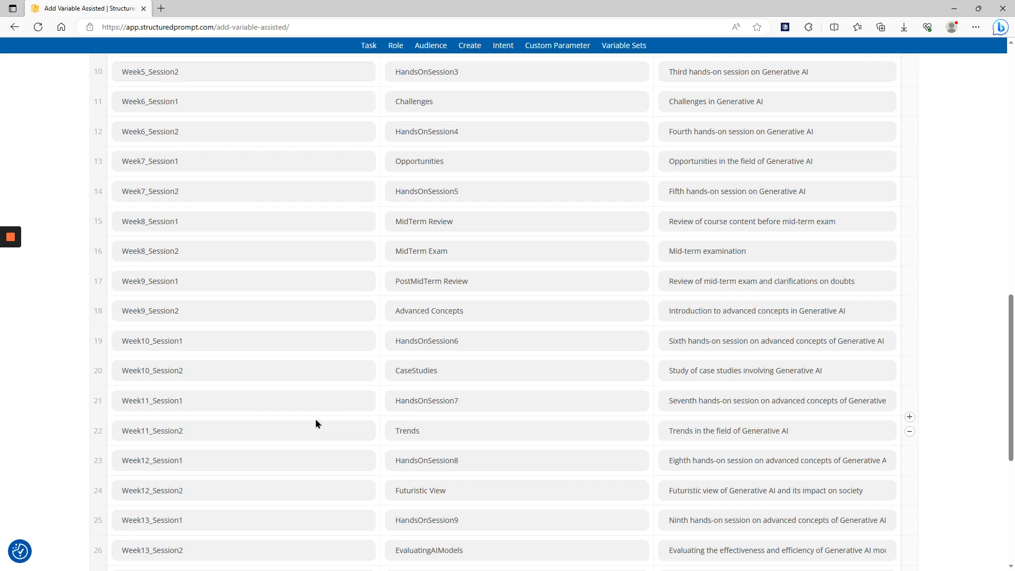
pyautogui.scroll(3, 407, 398)
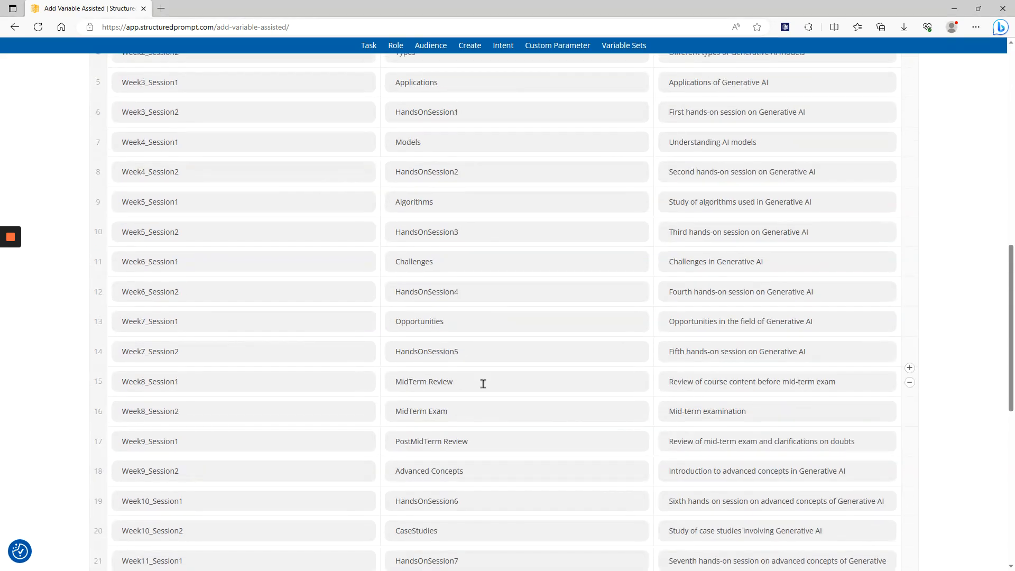
# Submit the generated variable set to save it, and return to the variable set library
pyautogui.scroll(-9, 709, 380)
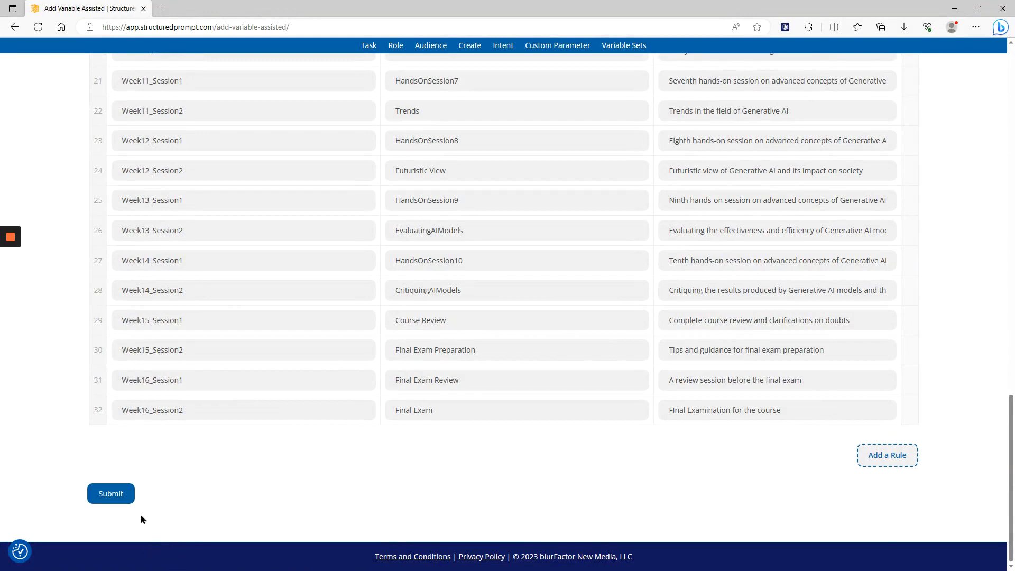
pyautogui.click(114, 501)
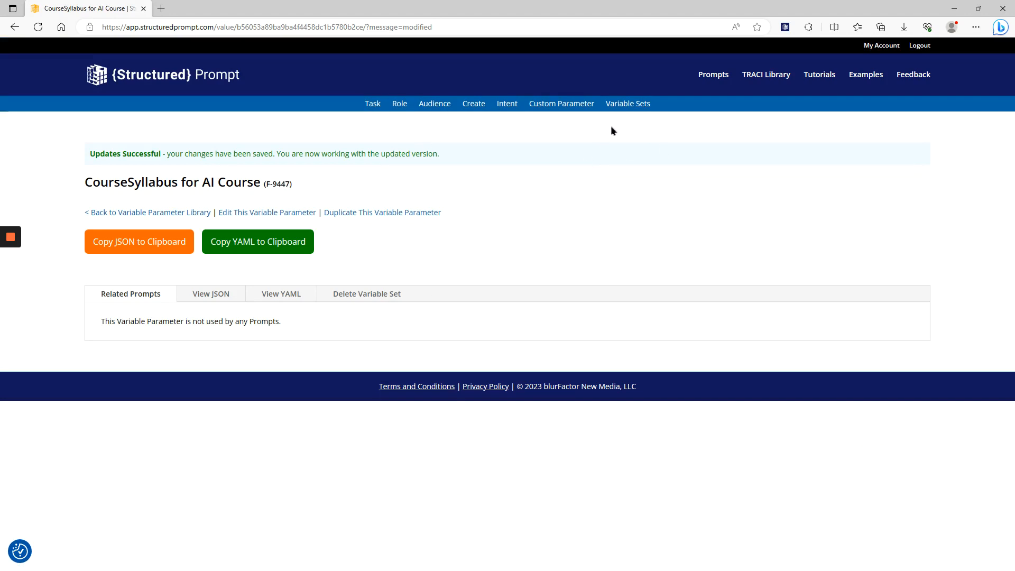
pyautogui.click(637, 103)
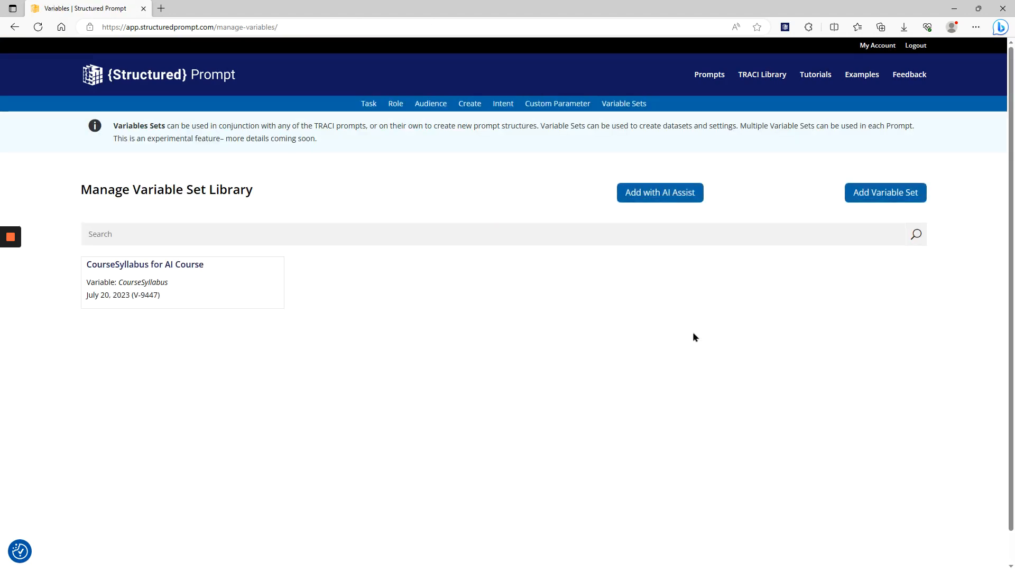
# Open the "CourseSyllabus for AI Course" set and examine the session values and descriptions in its JSON view
pyautogui.click(193, 283)
pyautogui.click(237, 258)
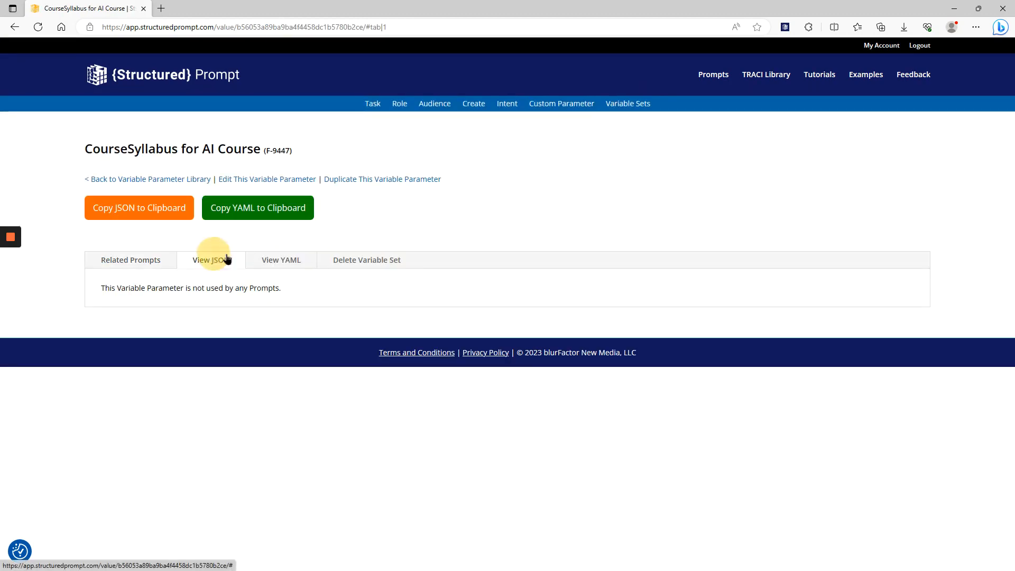
pyautogui.scroll(-3, 534, 341)
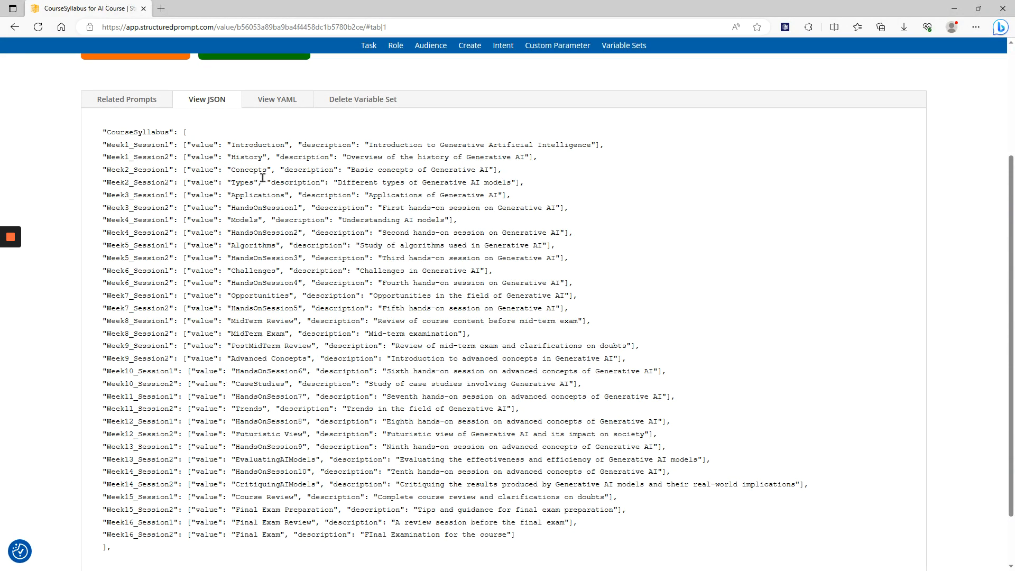
pyautogui.doubleClick(258, 145)
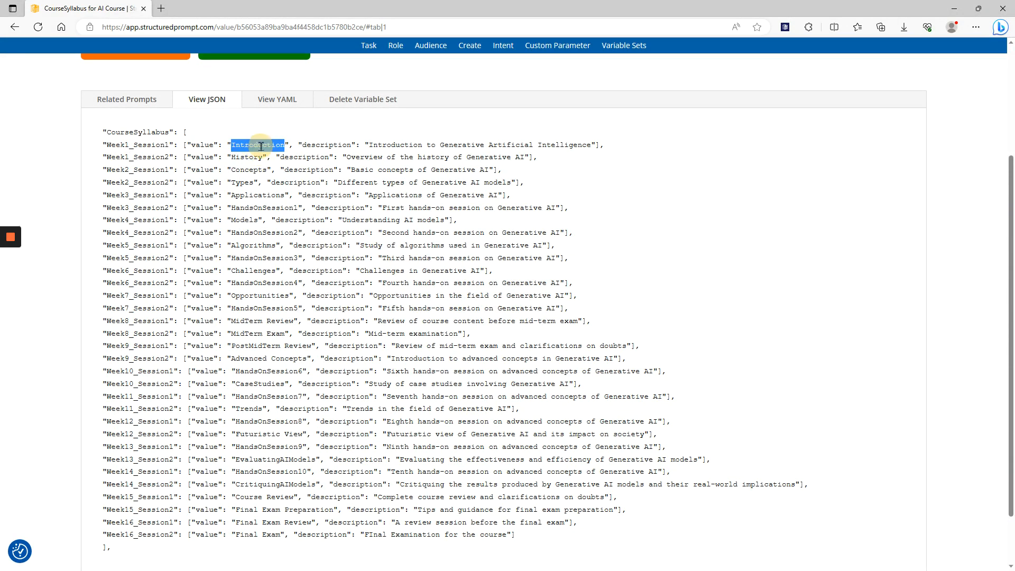
pyautogui.click(395, 144)
pyautogui.moveTo(373, 144); pyautogui.dragTo(595, 145)
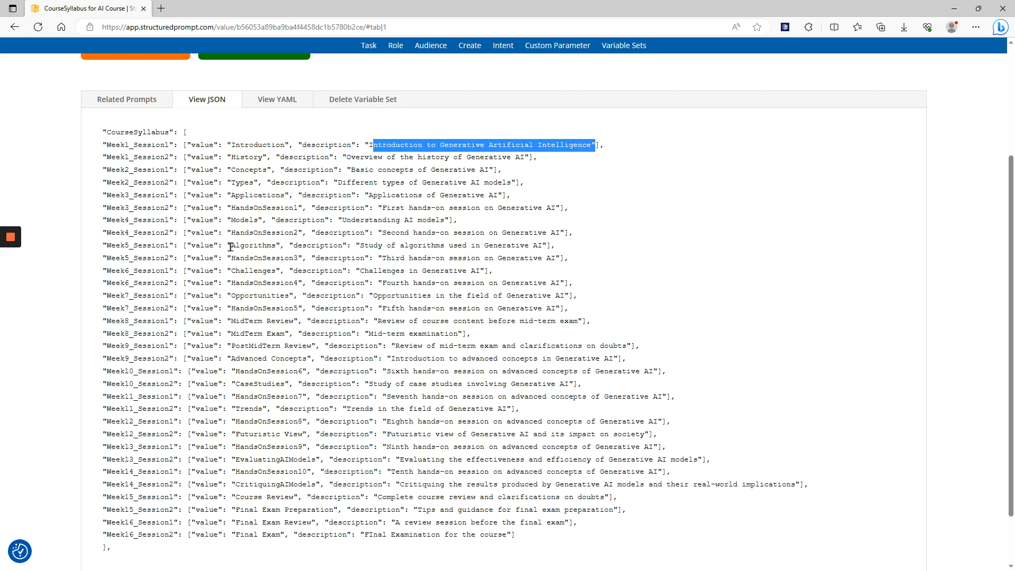
pyautogui.moveTo(231, 246); pyautogui.dragTo(275, 246)
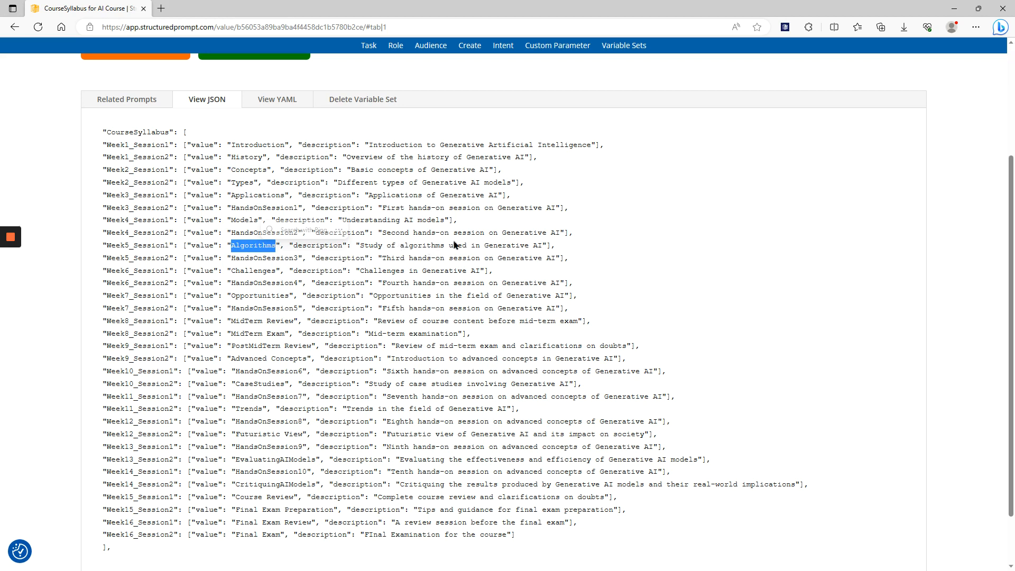
# Start a new interactive prompt with AI Assist and name it "Lesson plans for AI Course"
pyautogui.scroll(3, 571, 274)
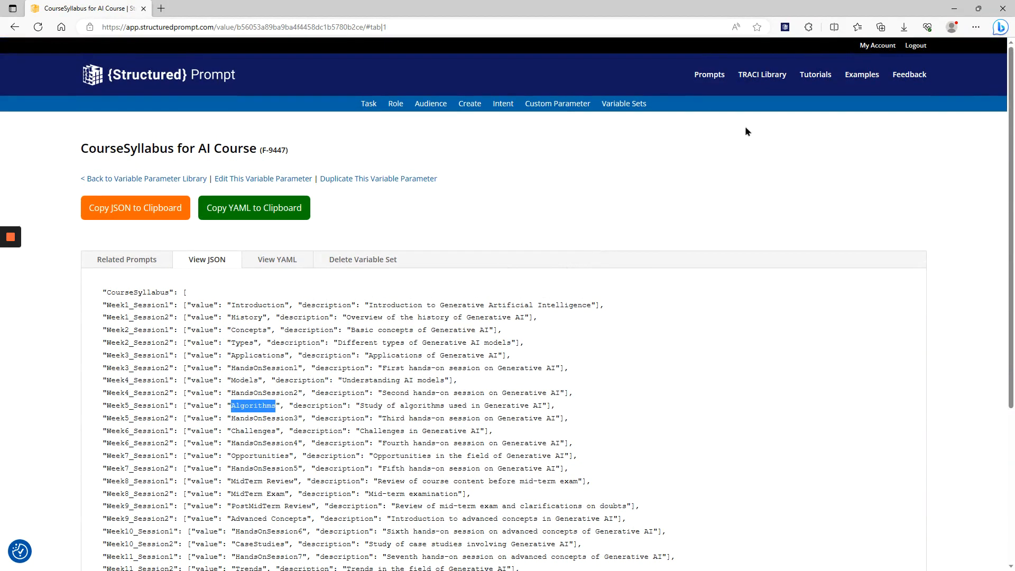
pyautogui.click(714, 76)
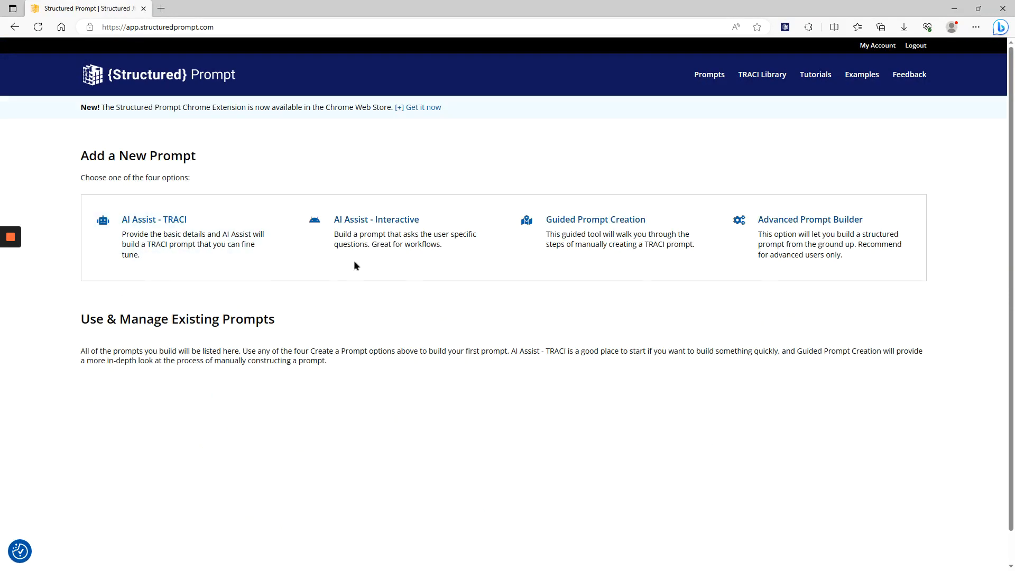
pyautogui.click(369, 235)
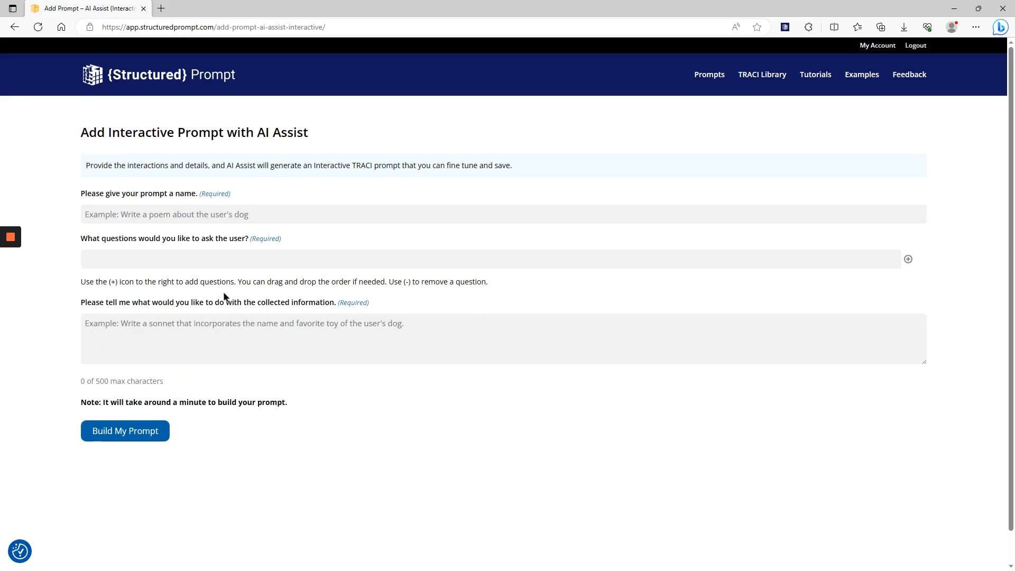
pyautogui.click(309, 219)
pyautogui.write('Lesson plans for AI')
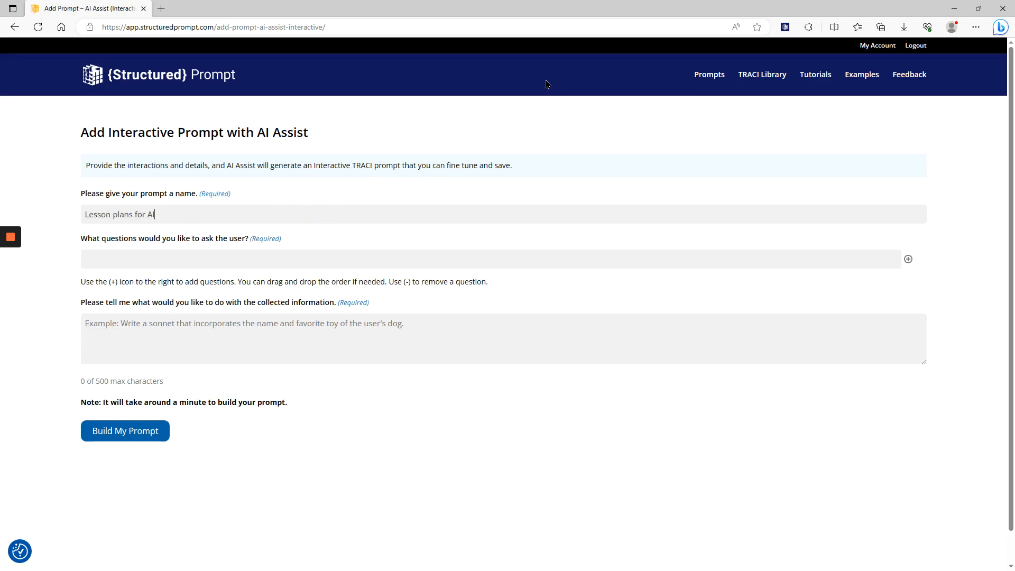
pyautogui.write(' Course')
# Enter "What week and session would you like to generate a lesson plan for?" as the question to ask the user
pyautogui.press('Tab')
pyautogui.write('What week and session would you like to')
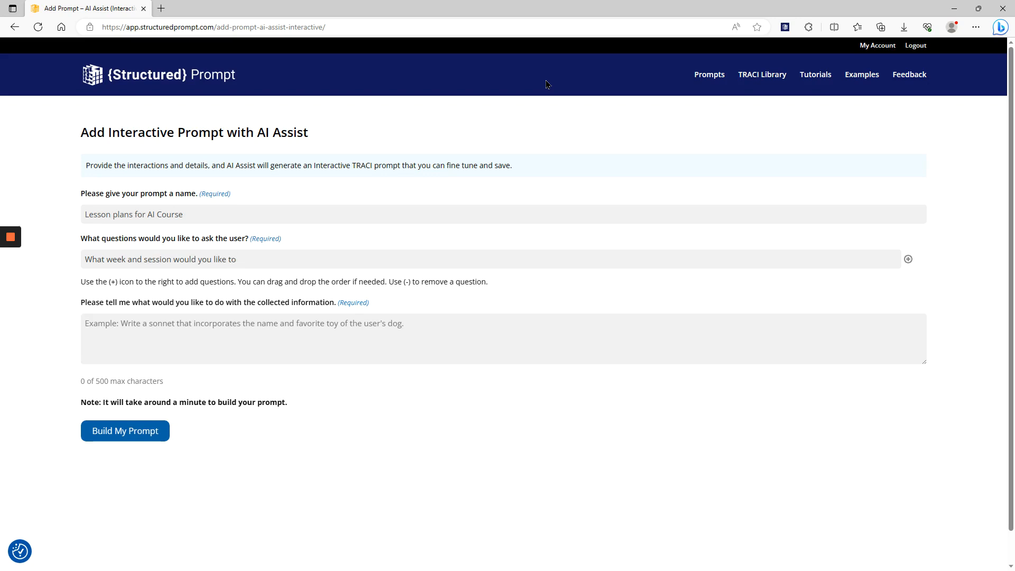
pyautogui.write(' gener')
pyautogui.write('ate a lesson plan for?')
# Begin the instruction for using the collected information with "Based on week and session defined in the user input"
pyautogui.click(422, 344)
pyautogui.write('Ba')
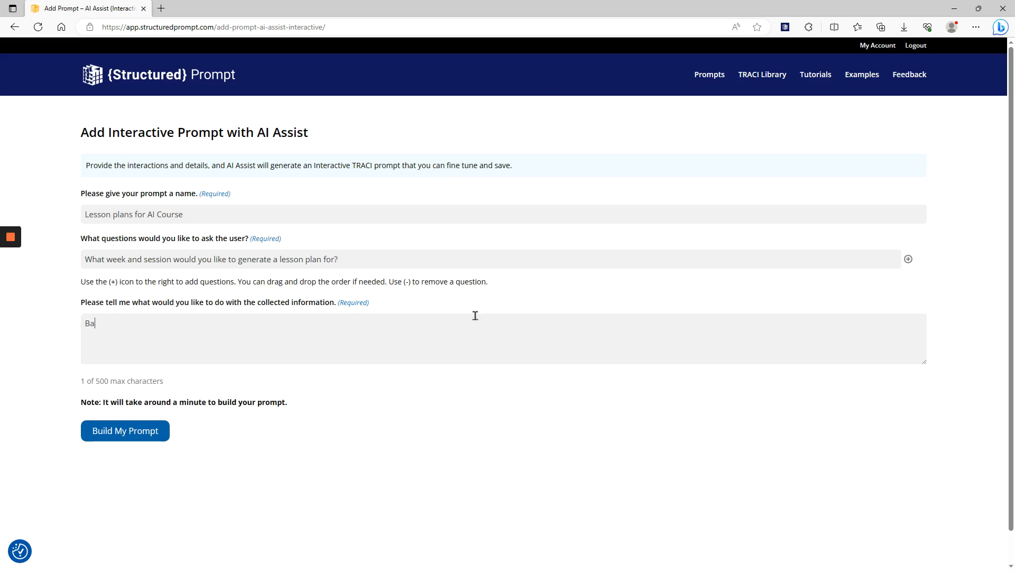
pyautogui.write('sse')
pyautogui.press('BackSpace')
pyautogui.write('d on the userinpu')
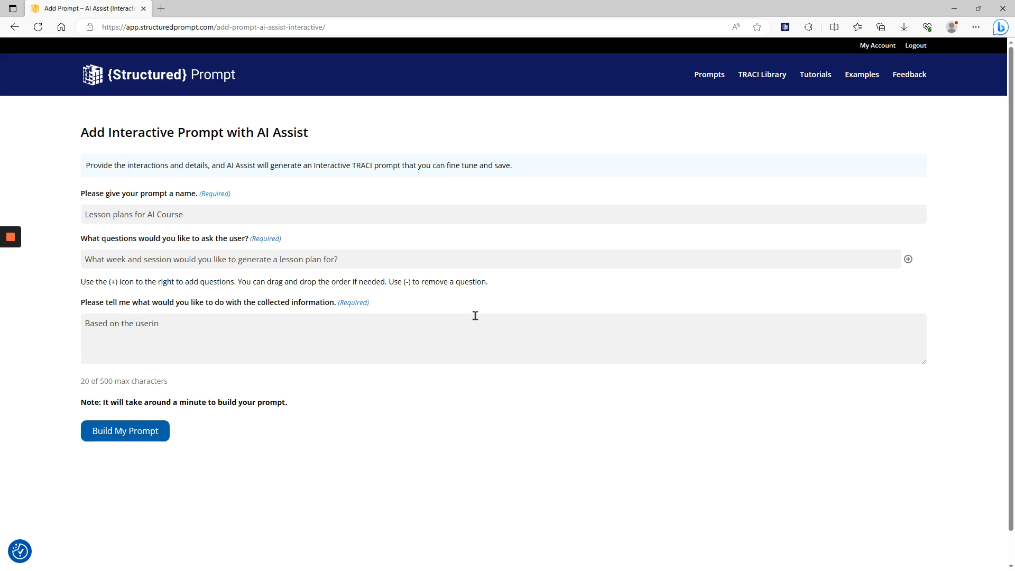
pyautogui.press('BackSpace')
pyautogui.press('BackSpace')
pyautogui.press('BackSpace')
pyautogui.press('BackSpace')
pyautogui.press('BackSpace')
pyautogui.press('BackSpace')
pyautogui.press('BackSpace')
pyautogui.press('BackSpace')
pyautogui.press('BackSpace')
pyautogui.press('BackSpace')
pyautogui.press('BackSpace')
pyautogui.write('week a')
pyautogui.write('nd ')
pyautogui.write('session ')
pyautogui.write('des')
pyautogui.write('fined in the user input')
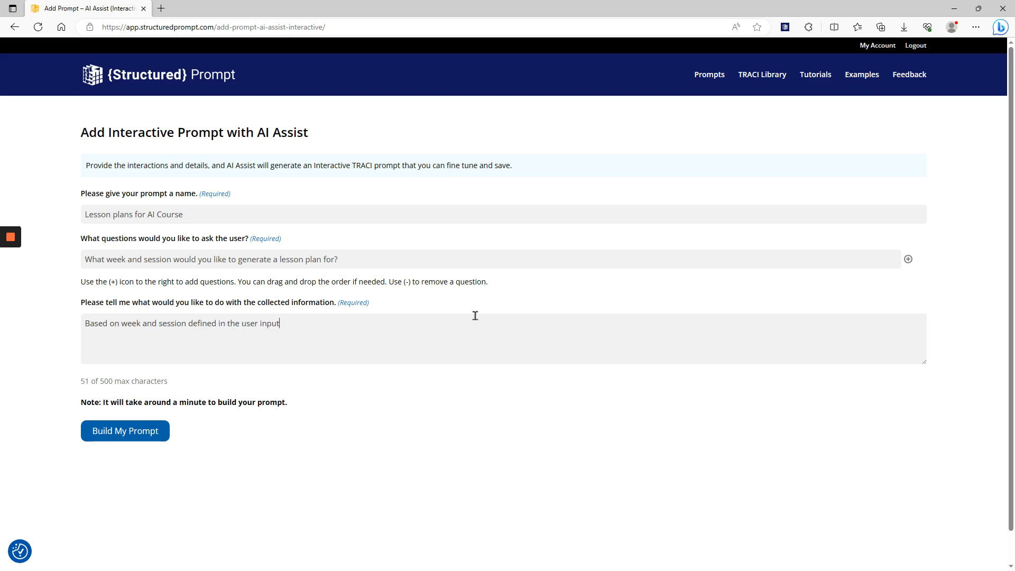
pyautogui.write(', create a lesson plan for a university lev')
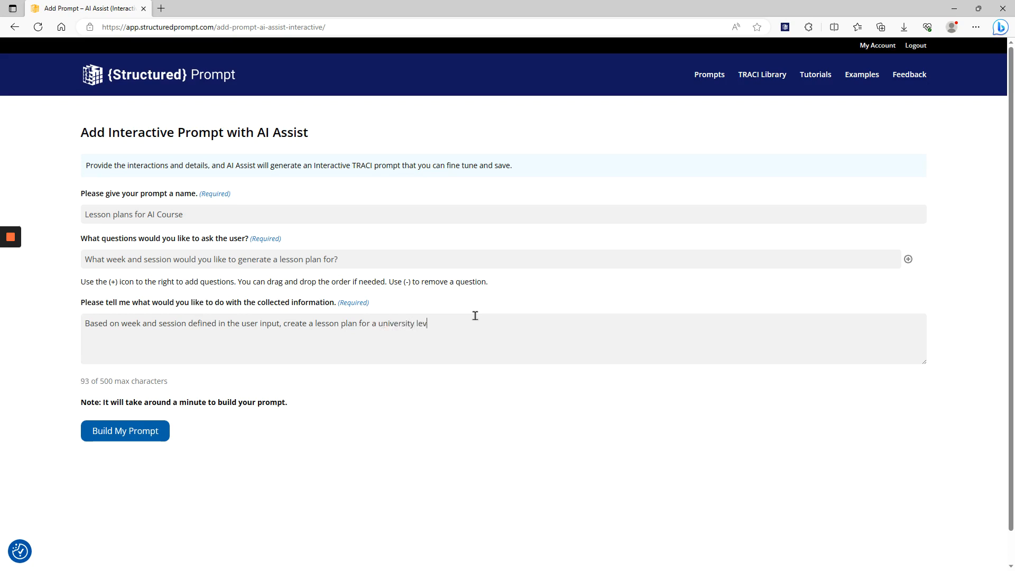
pyautogui.write('el course based')
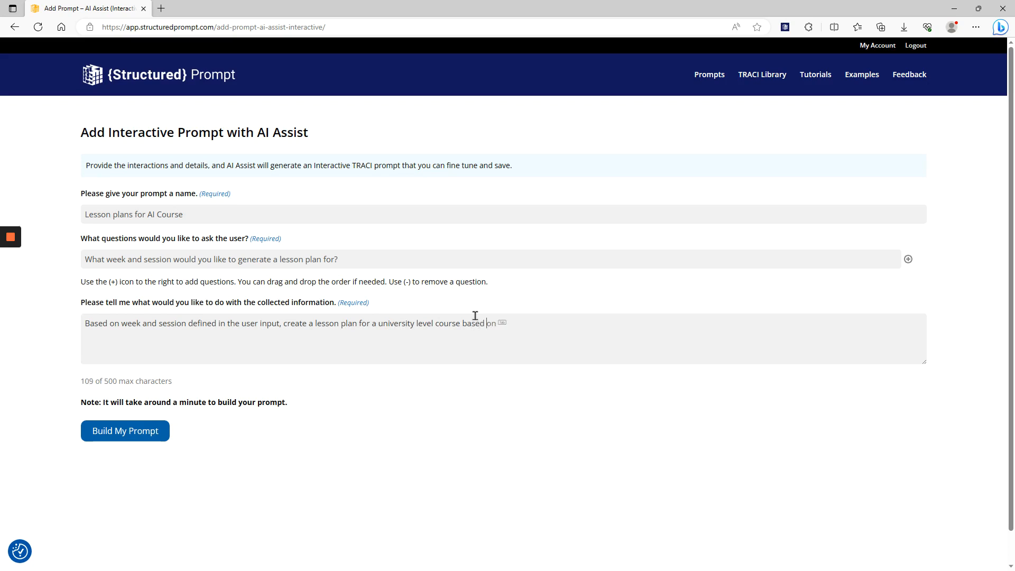
pyautogui.write(' on the week and session in %Course')
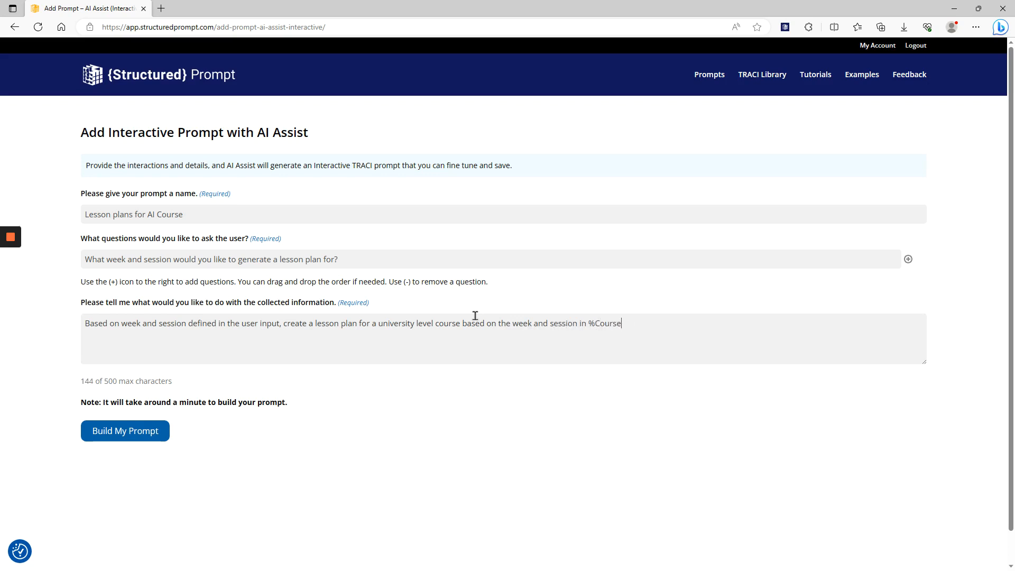
pyautogui.write('Syllabus%')
pyautogui.doubleClick(627, 323)
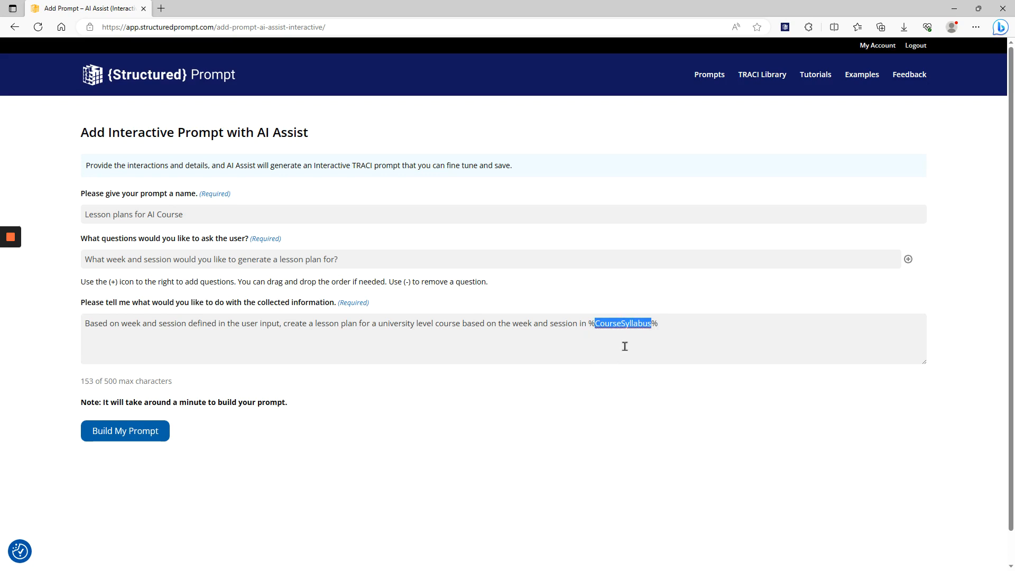
pyautogui.click(586, 331)
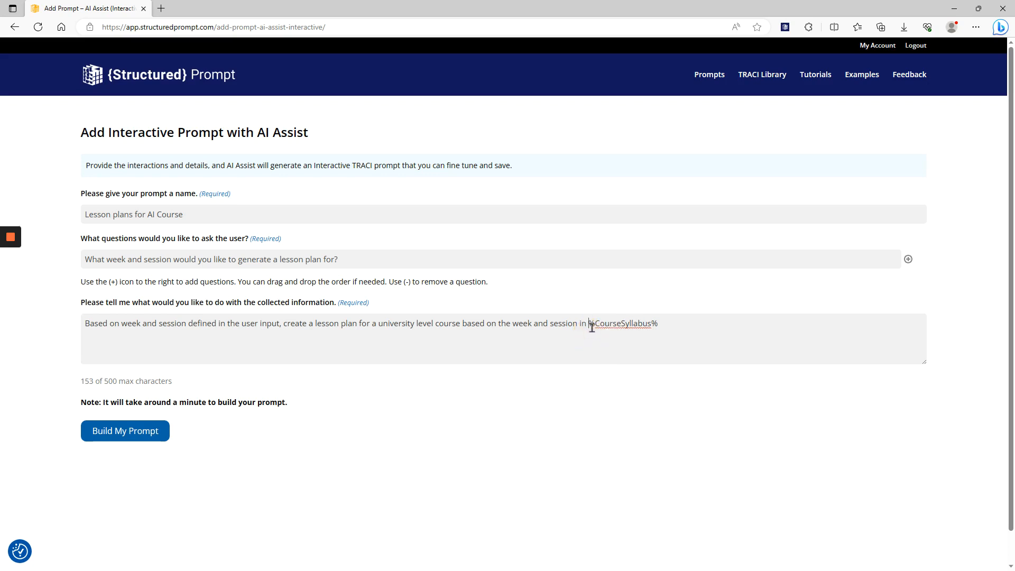
pyautogui.click(663, 324)
pyautogui.moveTo(589, 323); pyautogui.dragTo(657, 323)
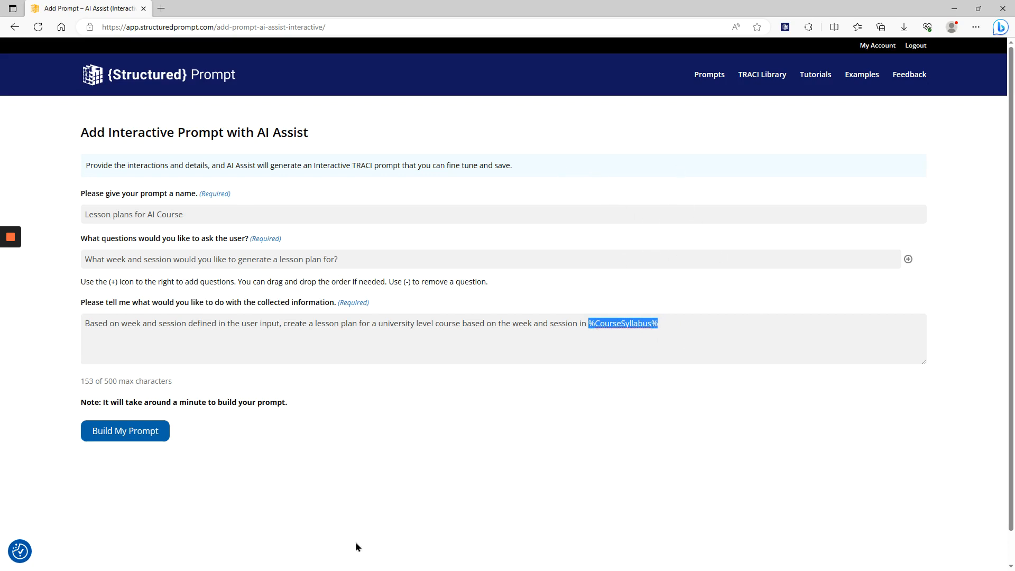
# Build the interactive prompt and continue to the page for tuning and saving it
pyautogui.click(143, 441)
pyautogui.moveTo(8, 243)
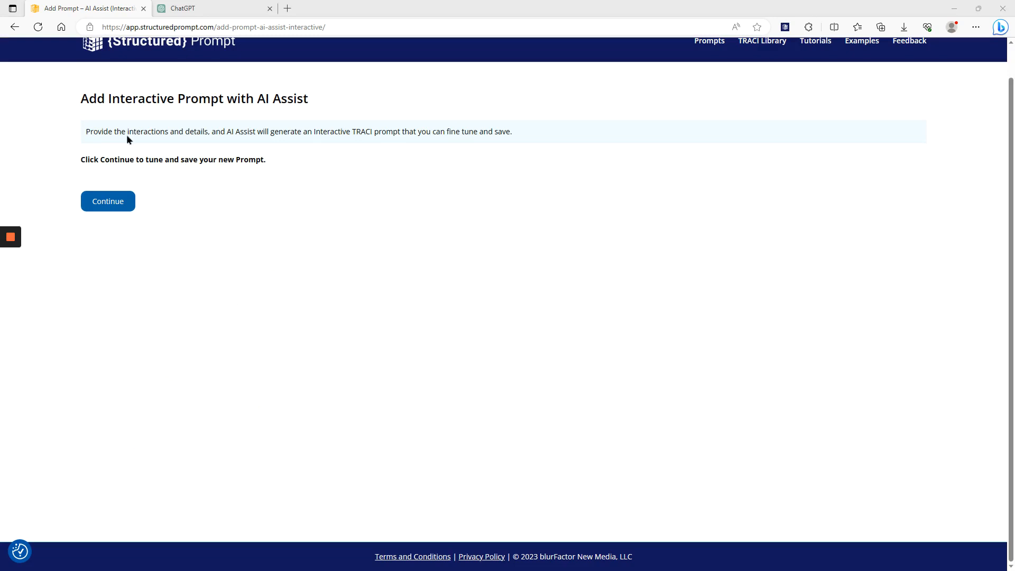
pyautogui.click(111, 201)
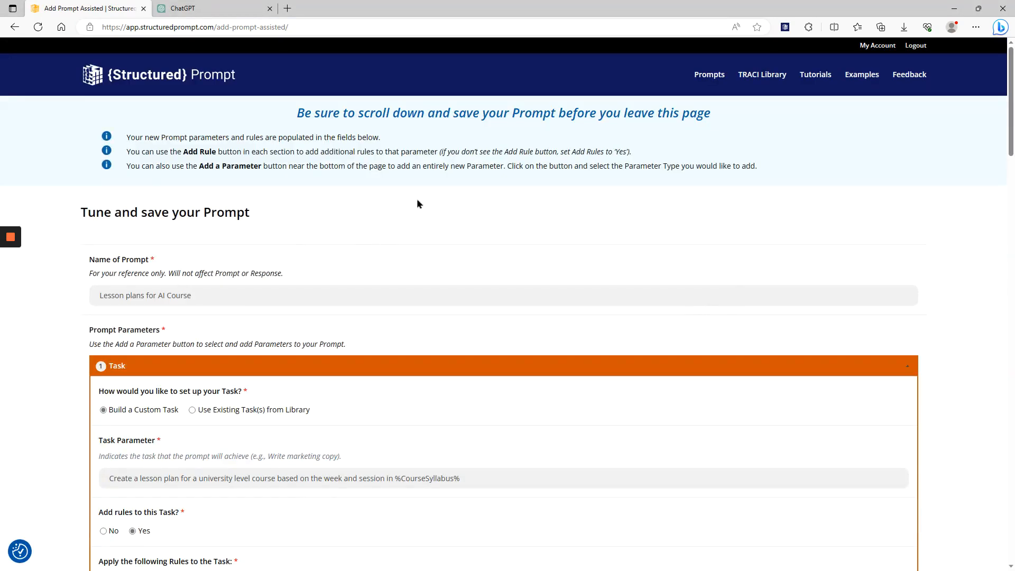
# Add a Variables parameter that uses the existing "CourseSyllabus for AI Course" library item, and submit the prompt to save it
pyautogui.scroll(-5, 528, 190)
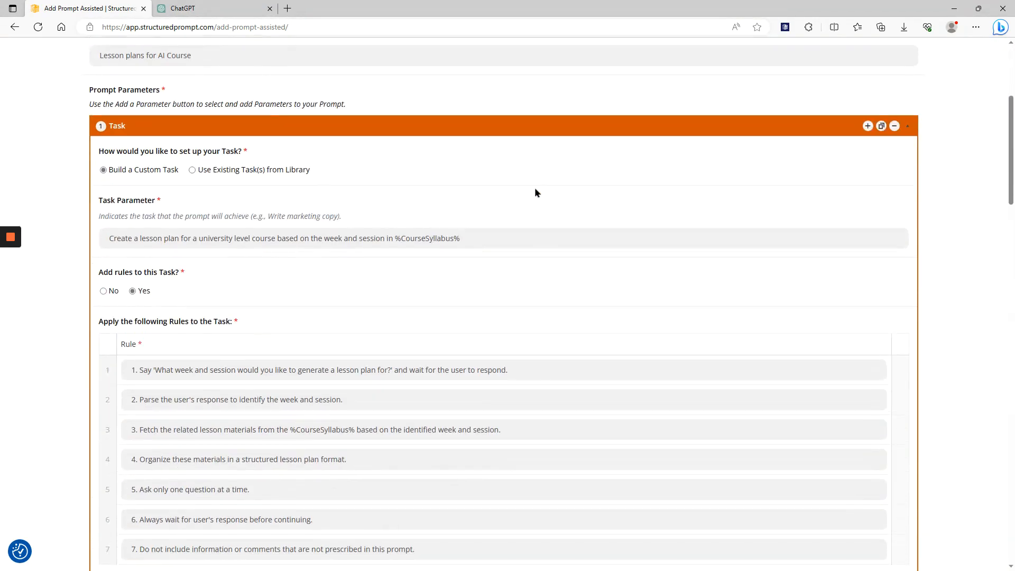
pyautogui.scroll(-3, 534, 192)
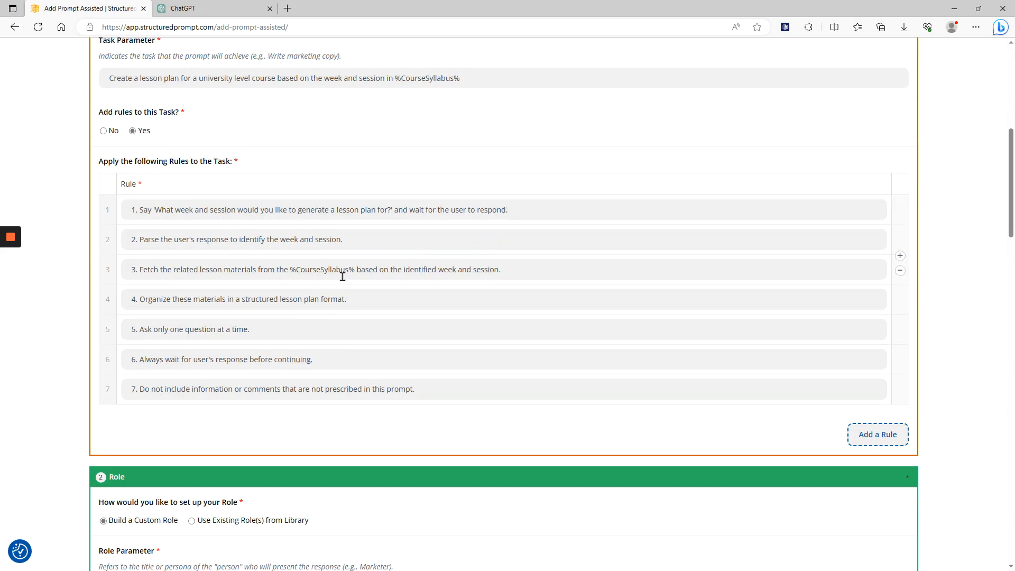
pyautogui.scroll(-10, 828, 258)
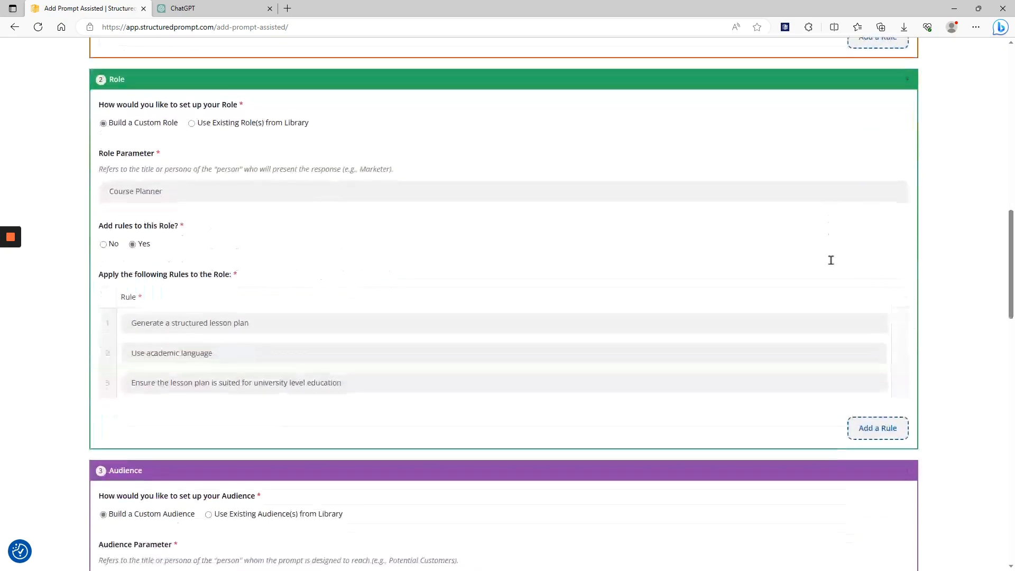
pyautogui.scroll(-15, 946, 274)
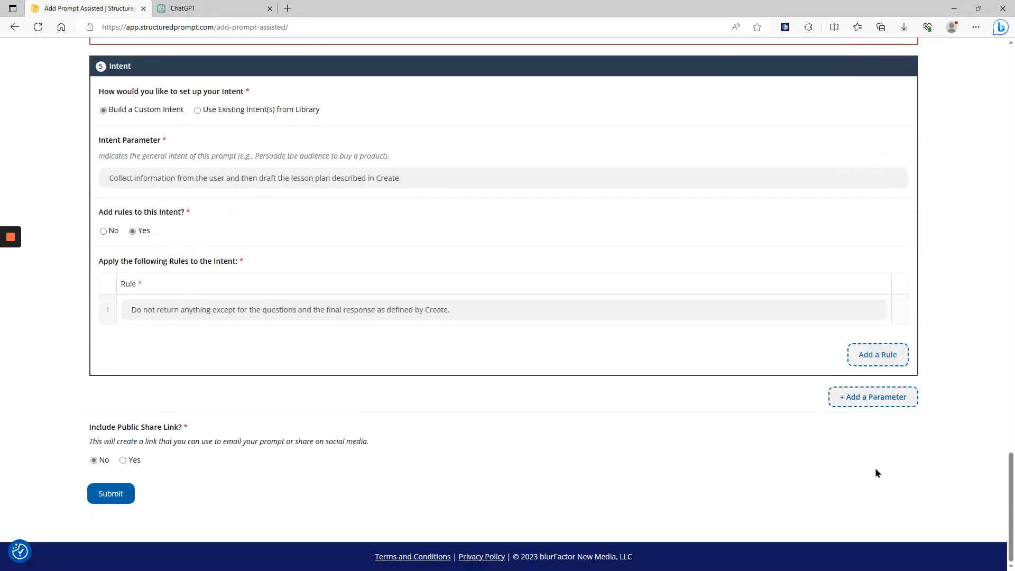
pyautogui.click(873, 397)
pyautogui.click(861, 376)
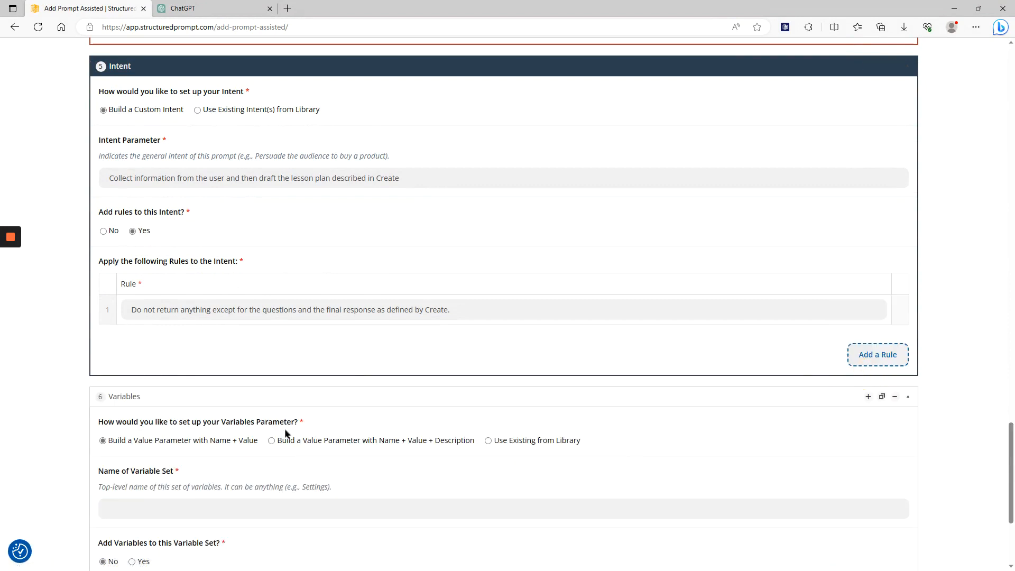
pyautogui.click(488, 441)
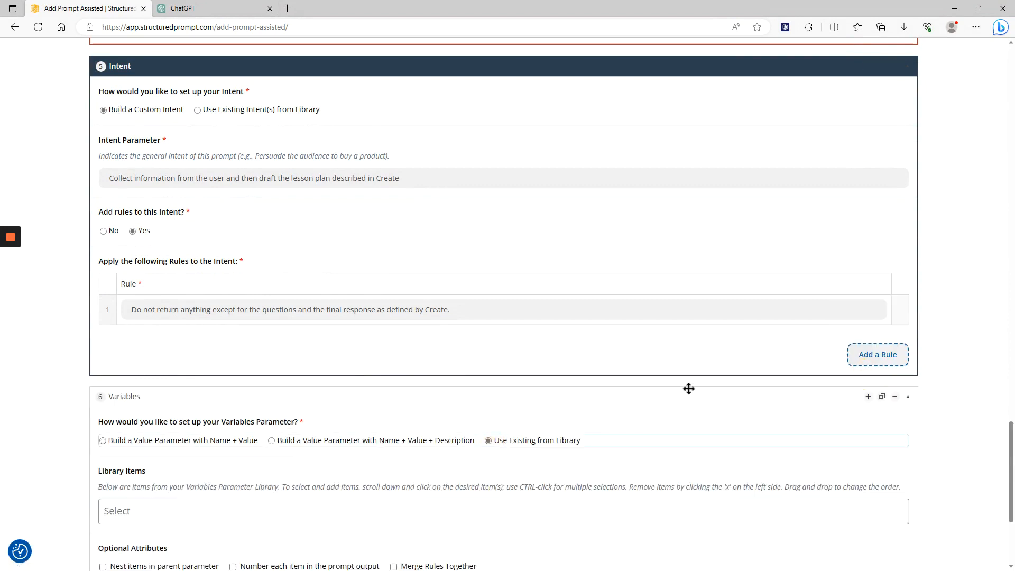
pyautogui.scroll(-3, 595, 327)
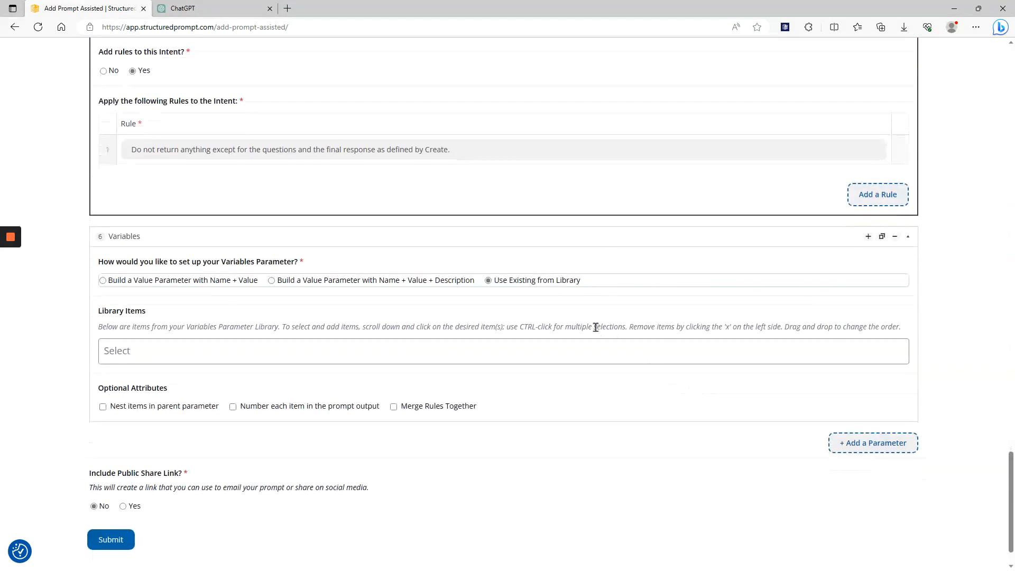
pyautogui.click(212, 354)
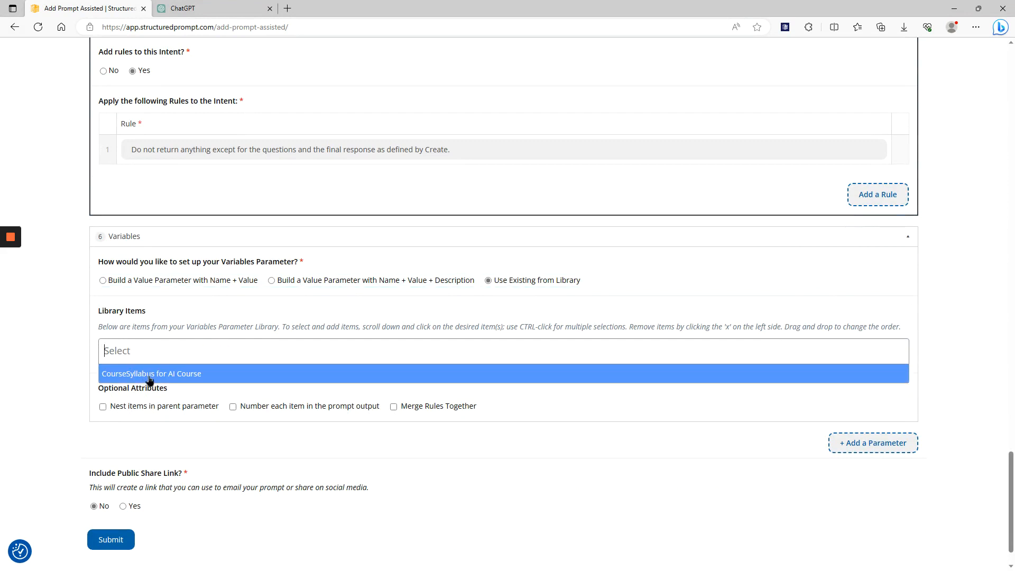
pyautogui.click(149, 375)
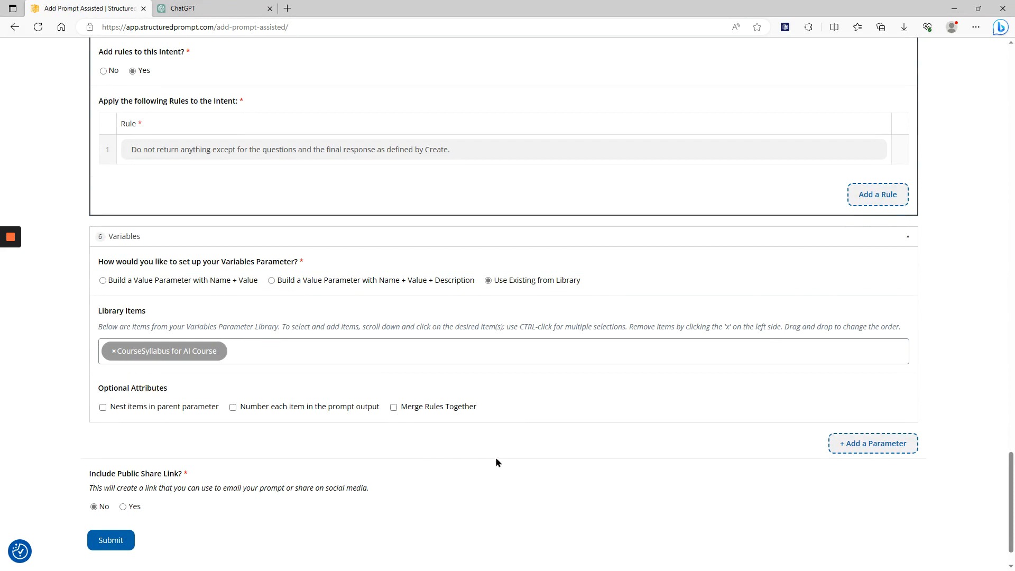
pyautogui.click(110, 539)
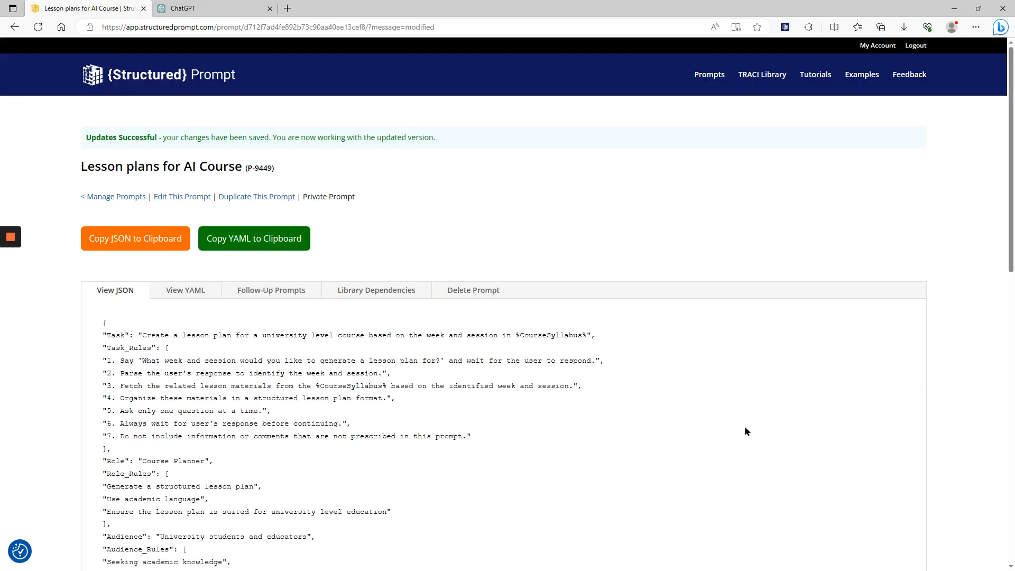
# Examine the saved prompt's JSON, including its task rules, its %CourseSyllabus% references and the CourseSyllabus session entries
pyautogui.scroll(-3, 706, 335)
pyautogui.scroll(2, 706, 335)
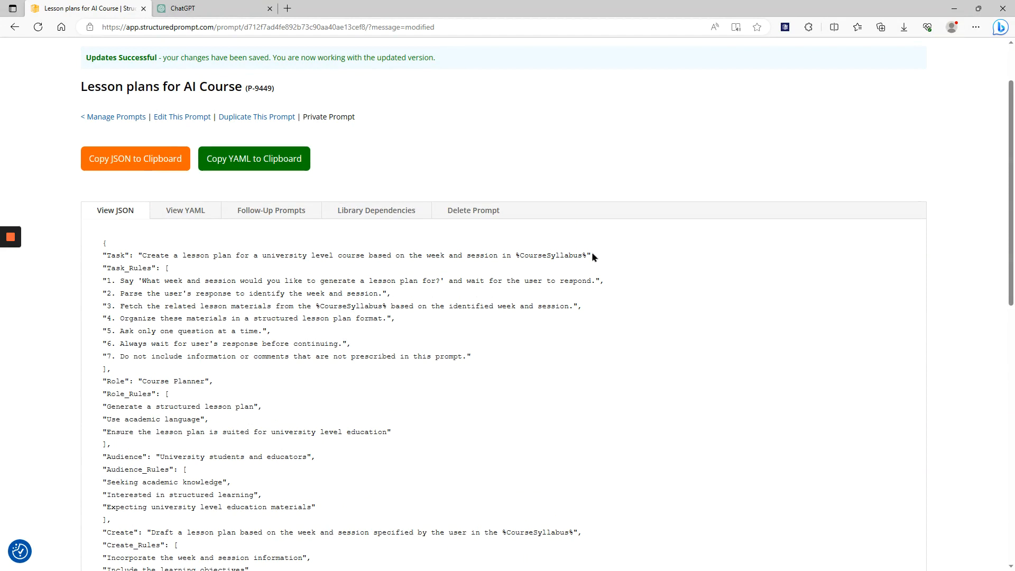
pyautogui.doubleClick(568, 257)
pyautogui.click(515, 280)
pyautogui.scroll(-2, 172, 284)
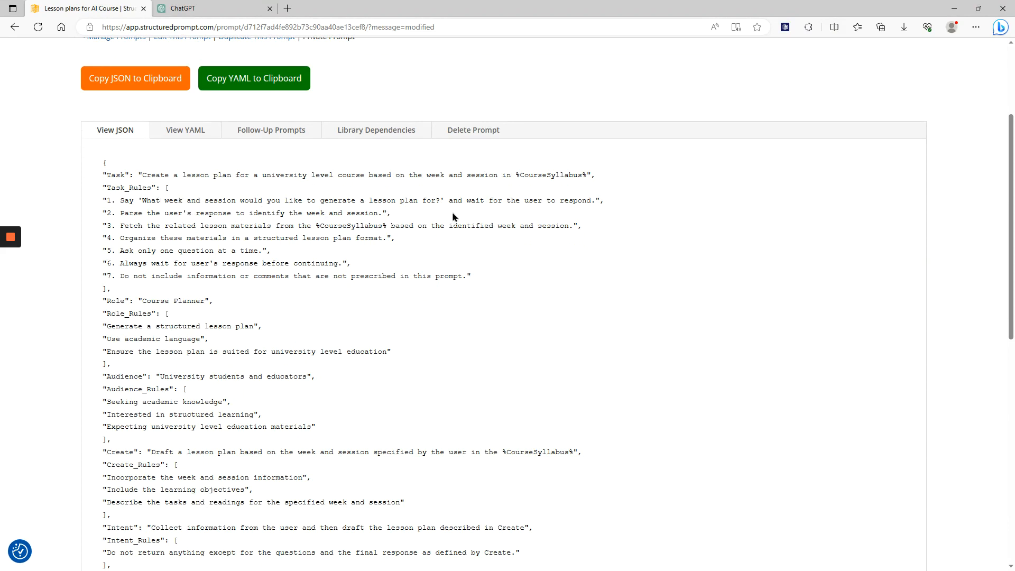
pyautogui.scroll(-5, 509, 219)
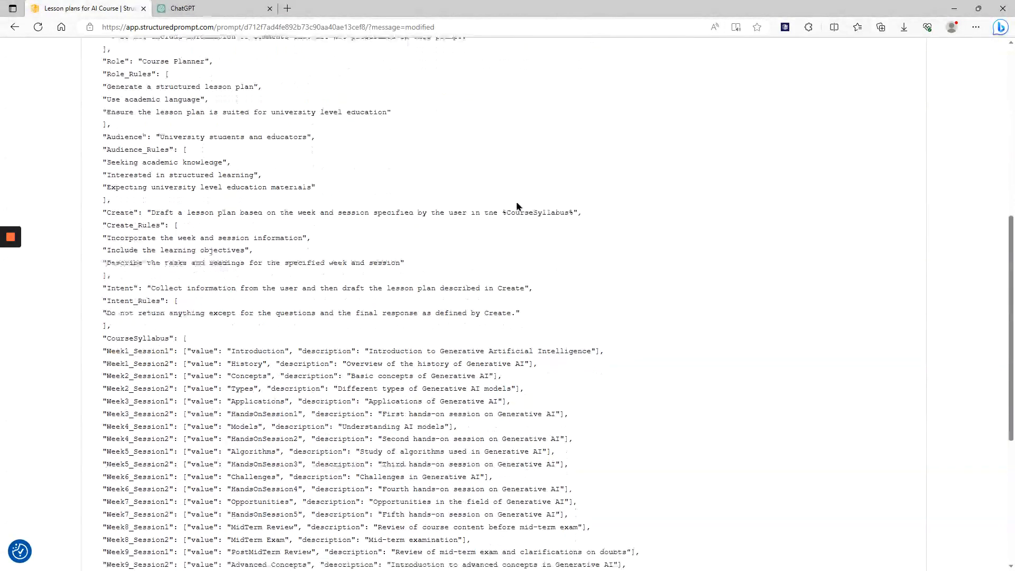
pyautogui.scroll(2, 370, 166)
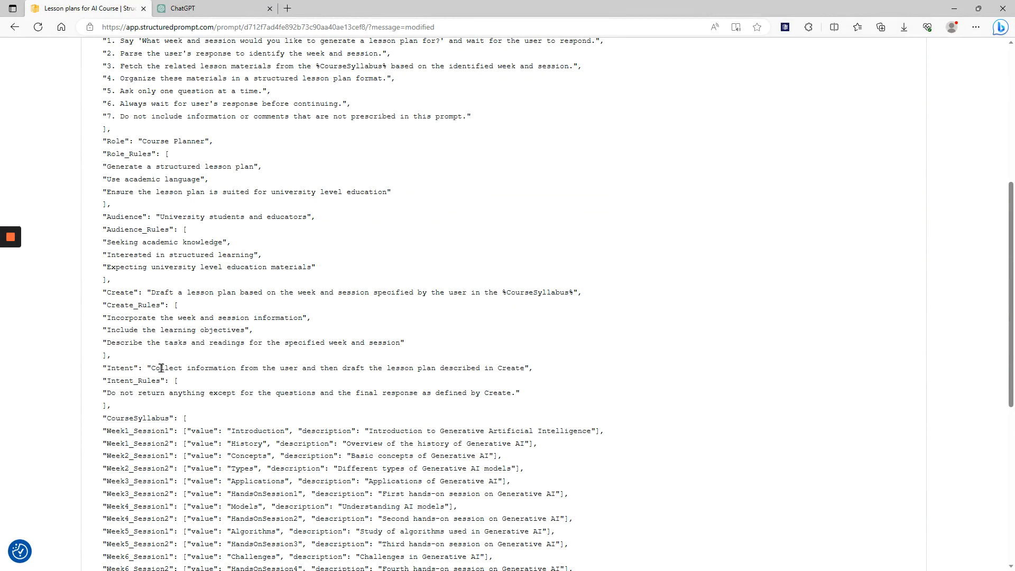
pyautogui.scroll(-3, 517, 338)
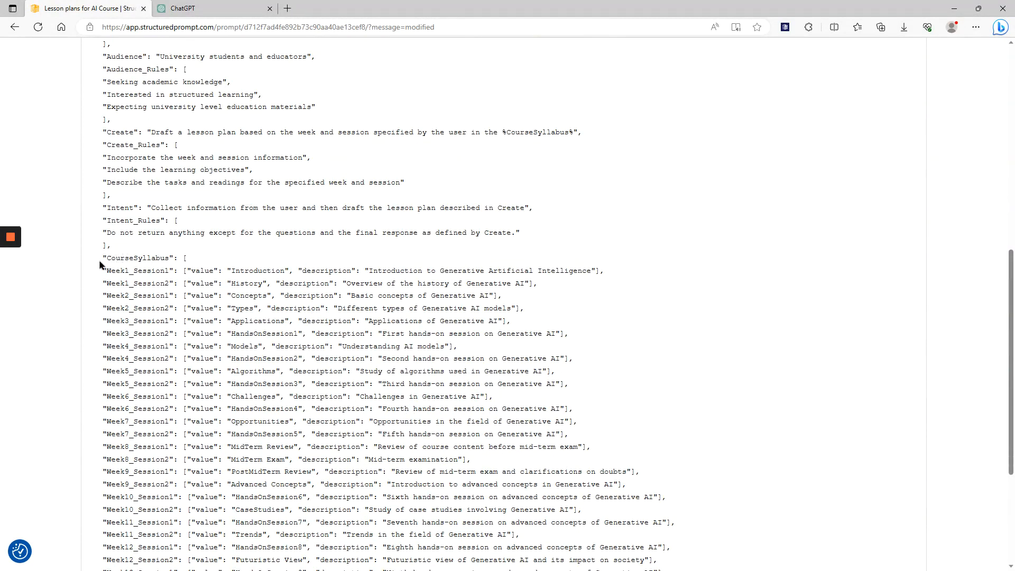
pyautogui.doubleClick(141, 259)
pyautogui.scroll(-3, 333, 263)
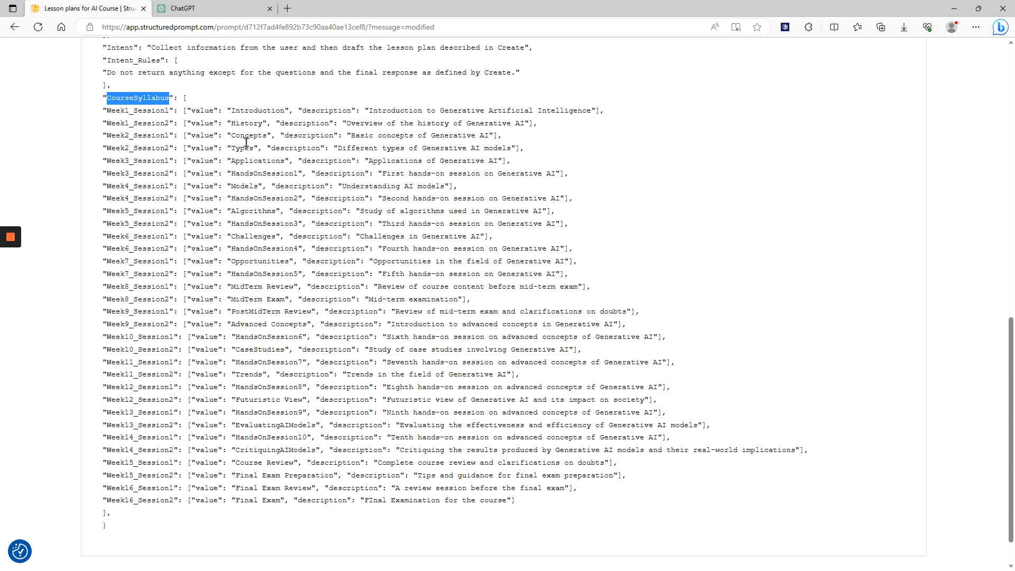
pyautogui.doubleClick(257, 212)
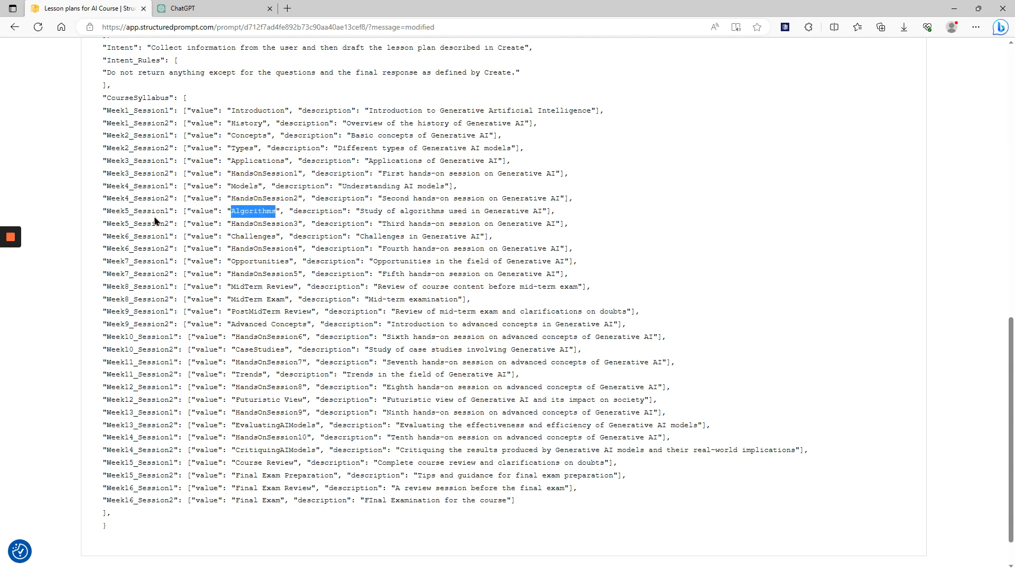
# Copy the JSON of the "Lesson plans for AI Course" prompt to the clipboard
pyautogui.scroll(15, 402, 286)
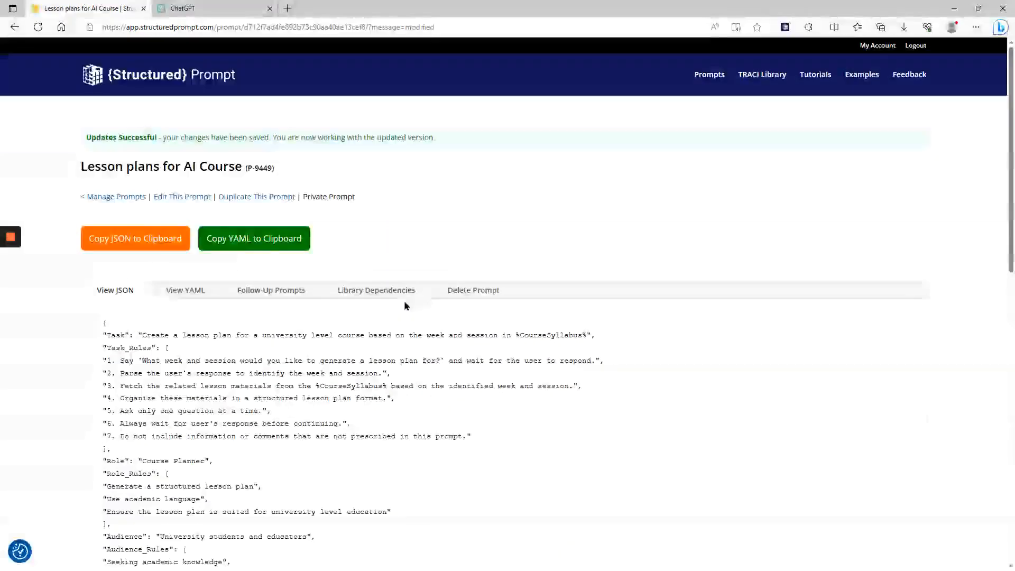
pyautogui.click(144, 241)
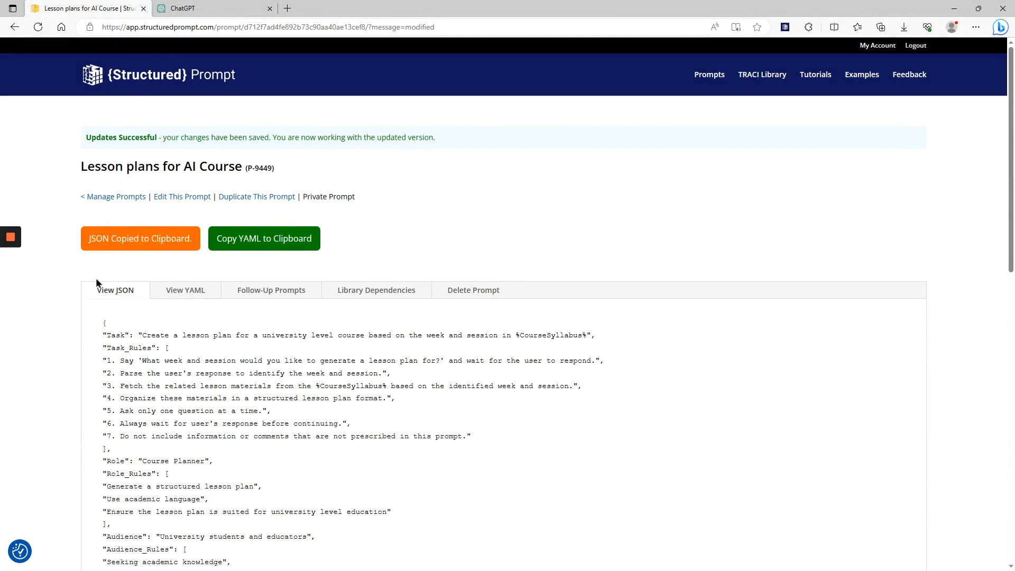
# Switch to ChatGPT and submit the copied lesson plan prompt JSON as a message to GPT-4
pyautogui.click(198, 9)
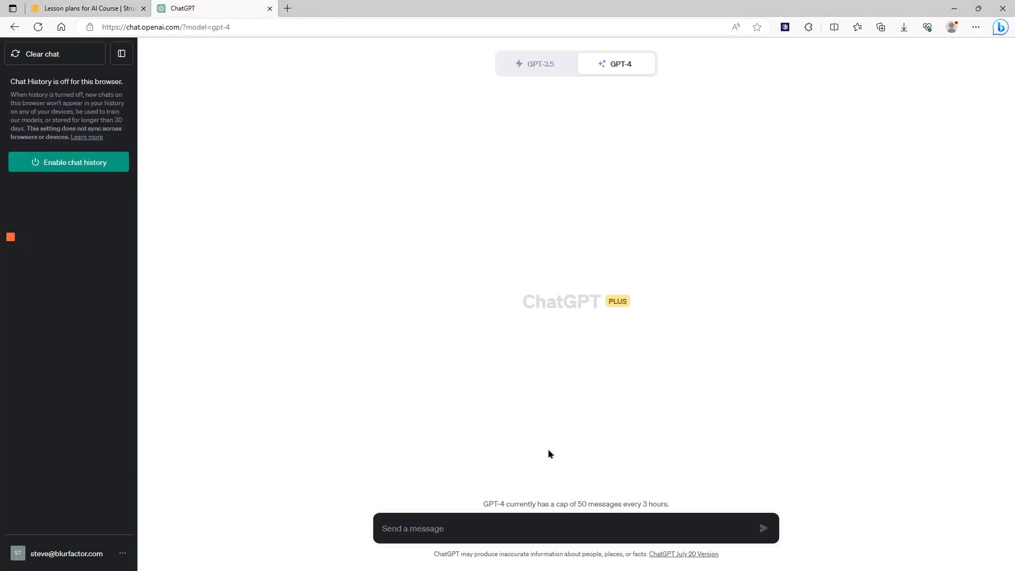
pyautogui.click(539, 525)
pyautogui.hotkey('ctrl', 'v')
pyautogui.press('Return')
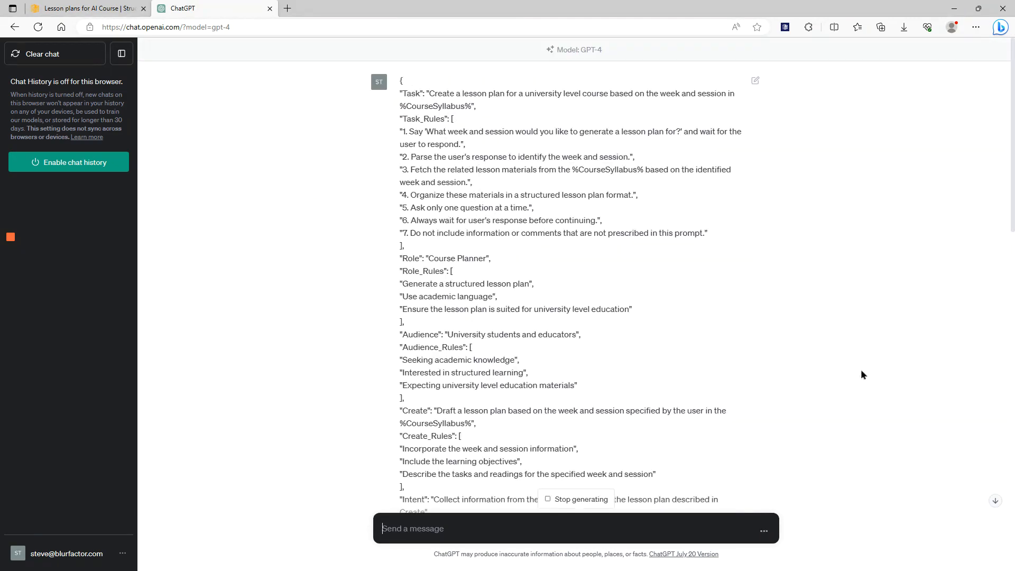
# Answer the lesson plan question with "week 5 session 1"
pyautogui.scroll(-6, 867, 367)
pyautogui.scroll(-10, 872, 368)
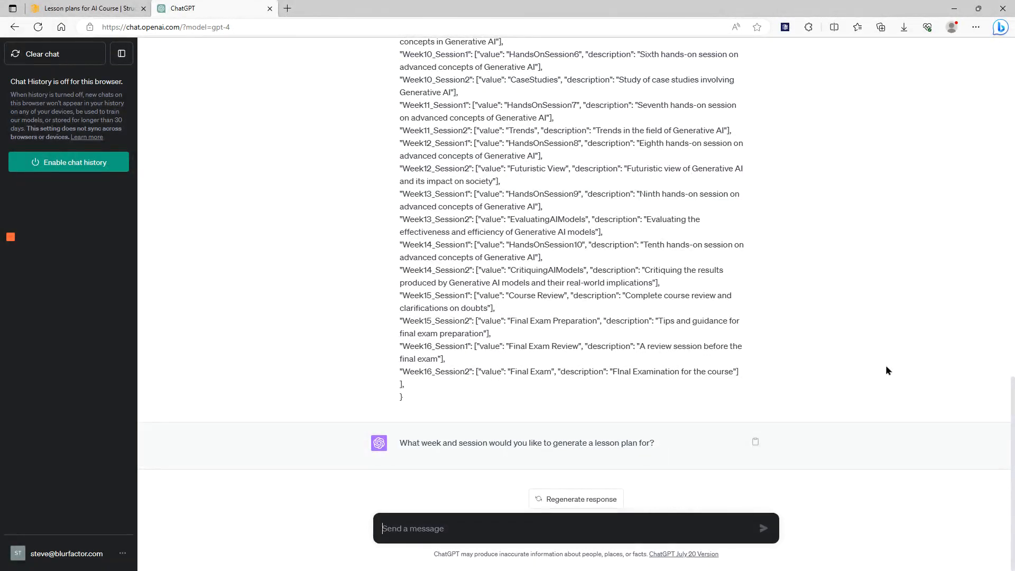
pyautogui.write('week 5 session 1')
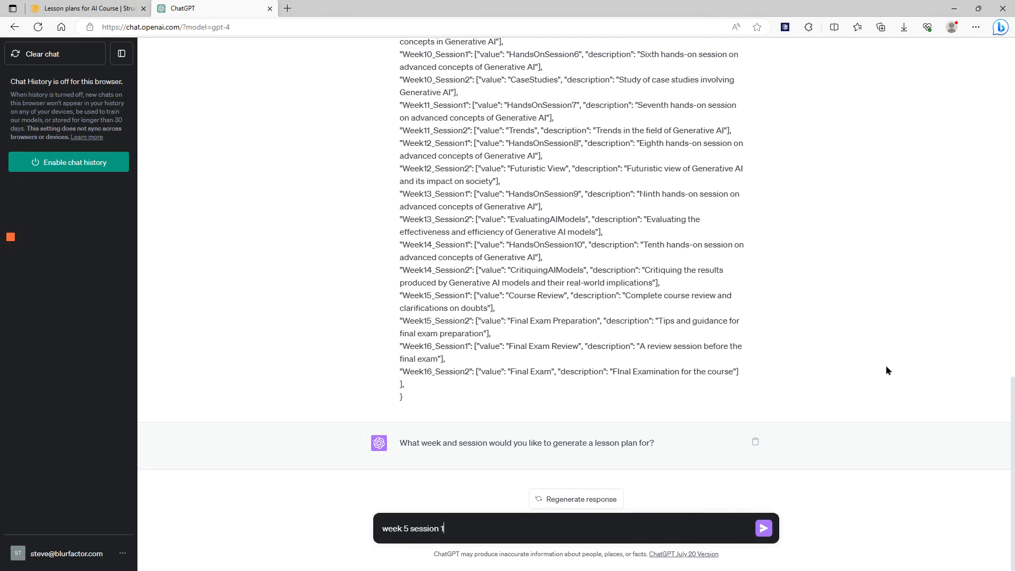
pyautogui.press('Return')
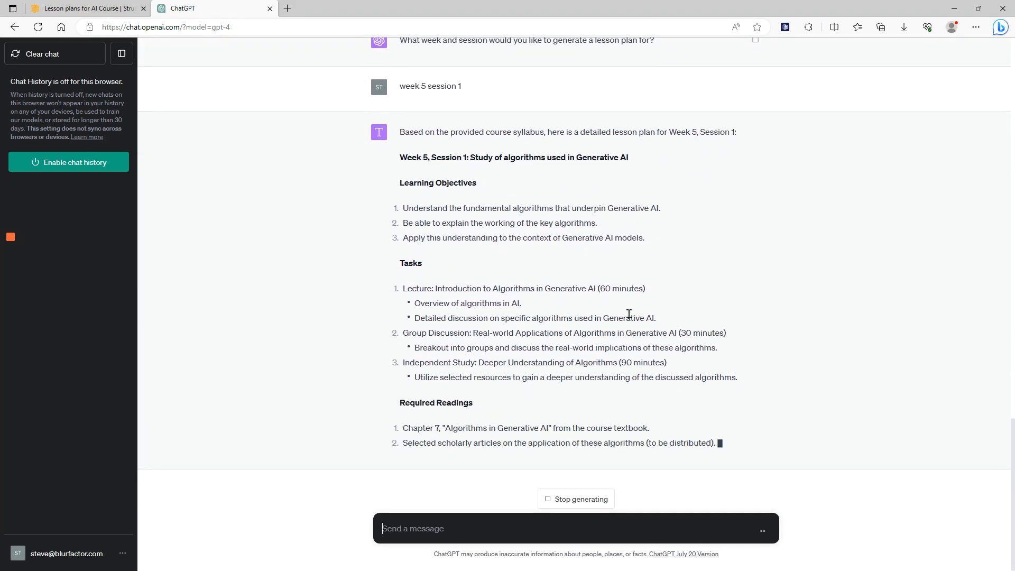
# Compare the generated Week 5, Session 1 lesson plan with the CourseSyllabus entries in the submitted prompt
pyautogui.scroll(4, 793, 346)
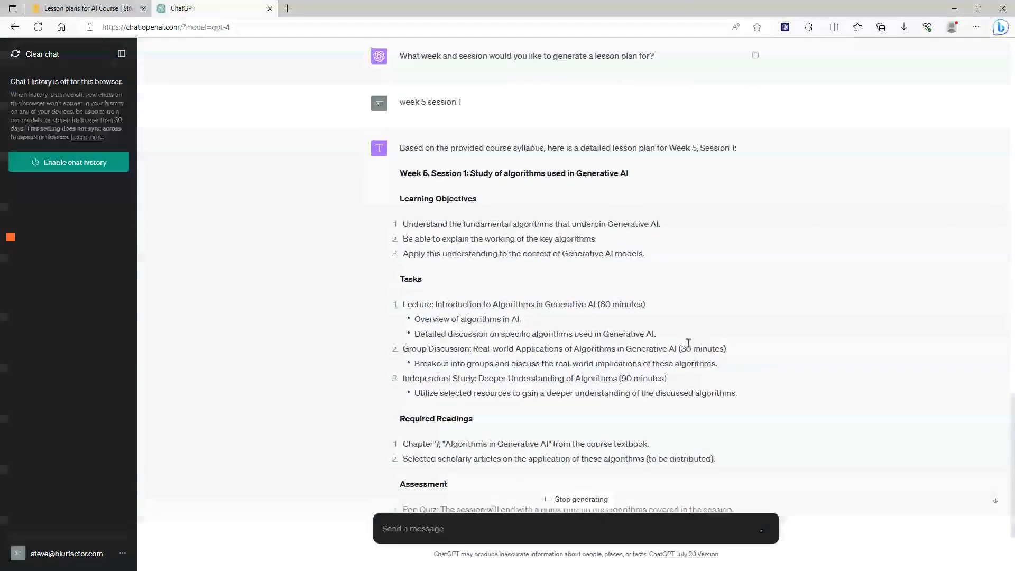
pyautogui.scroll(6, 775, 410)
pyautogui.scroll(8, 784, 410)
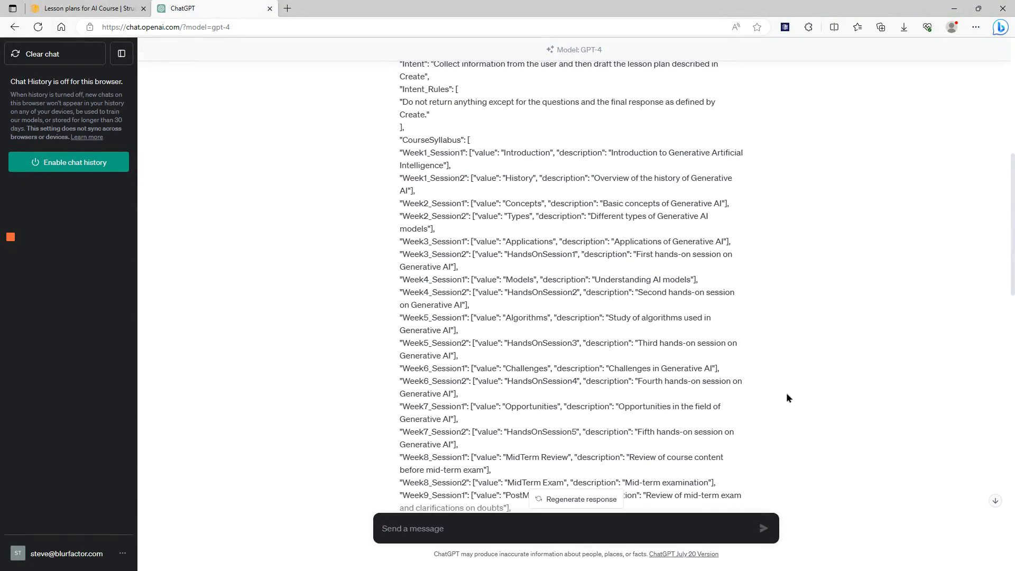
pyautogui.scroll(-3, 786, 394)
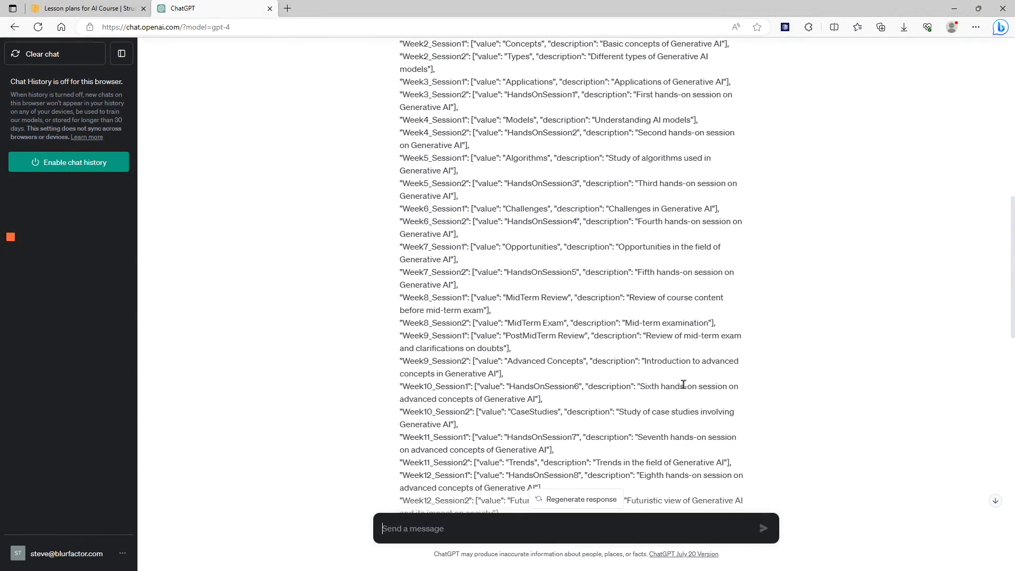
pyautogui.scroll(-2, 682, 384)
pyautogui.scroll(-2, 691, 415)
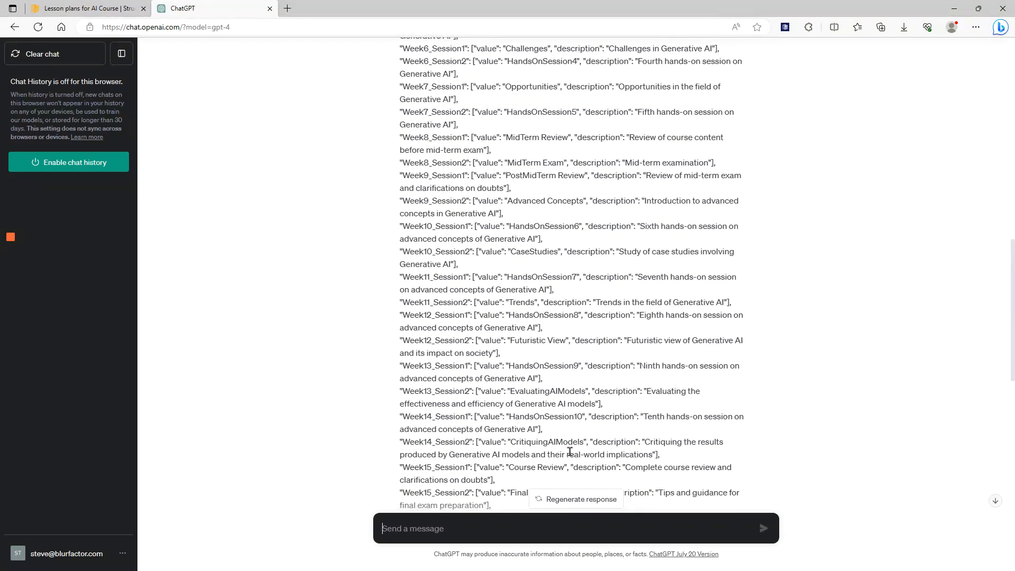
pyautogui.scroll(-15, 845, 361)
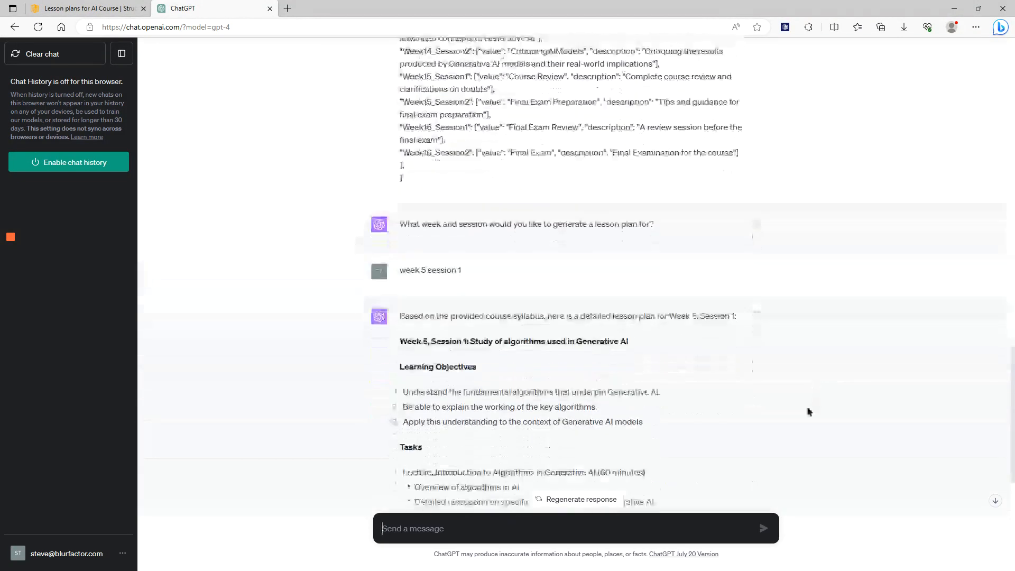
# Request the lesson plan for "week 14 session 2" and stop the response while it is being generated
pyautogui.click(513, 530)
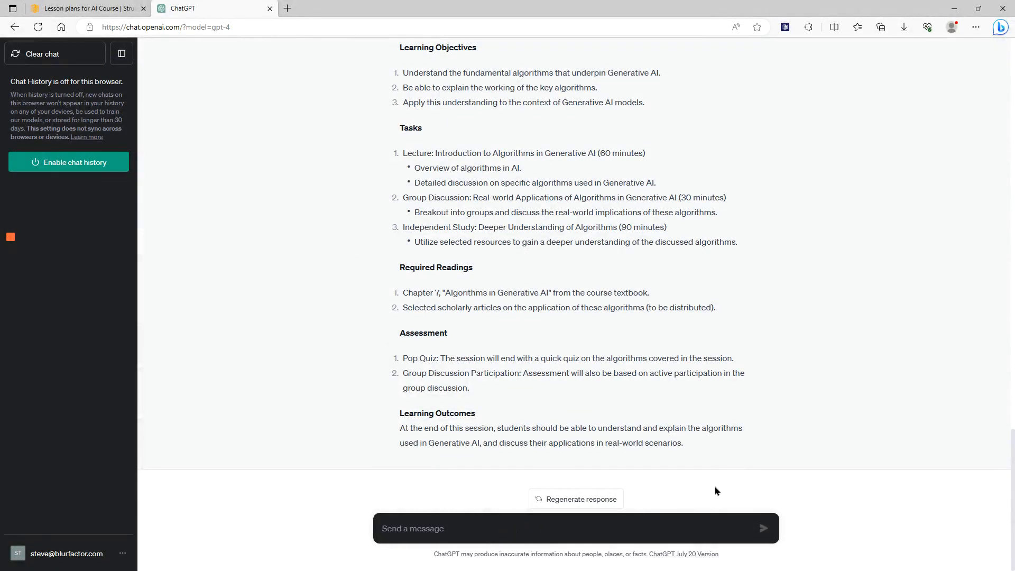
pyautogui.write('week 14 se')
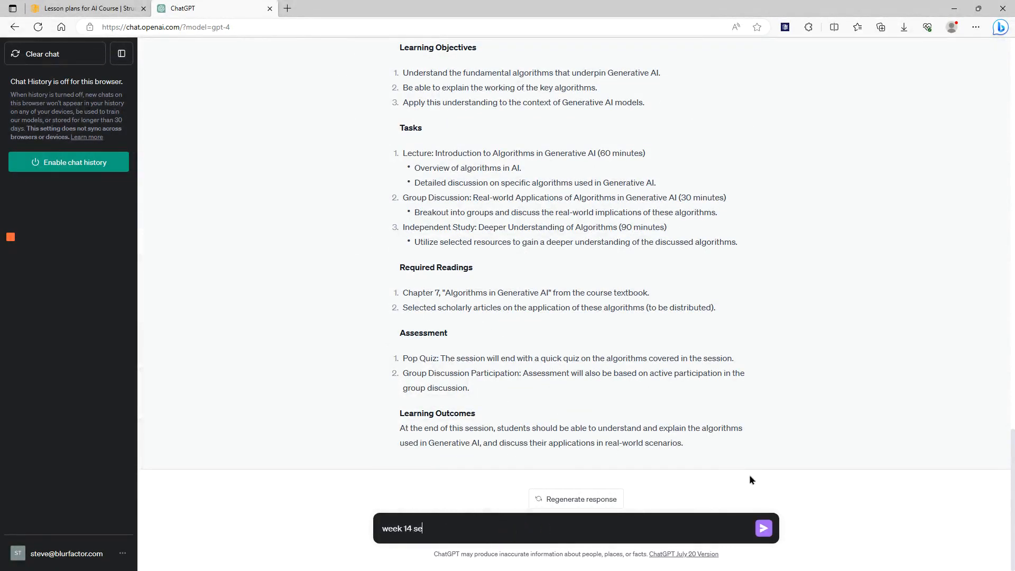
pyautogui.write('ssion 2')
pyautogui.press('Return')
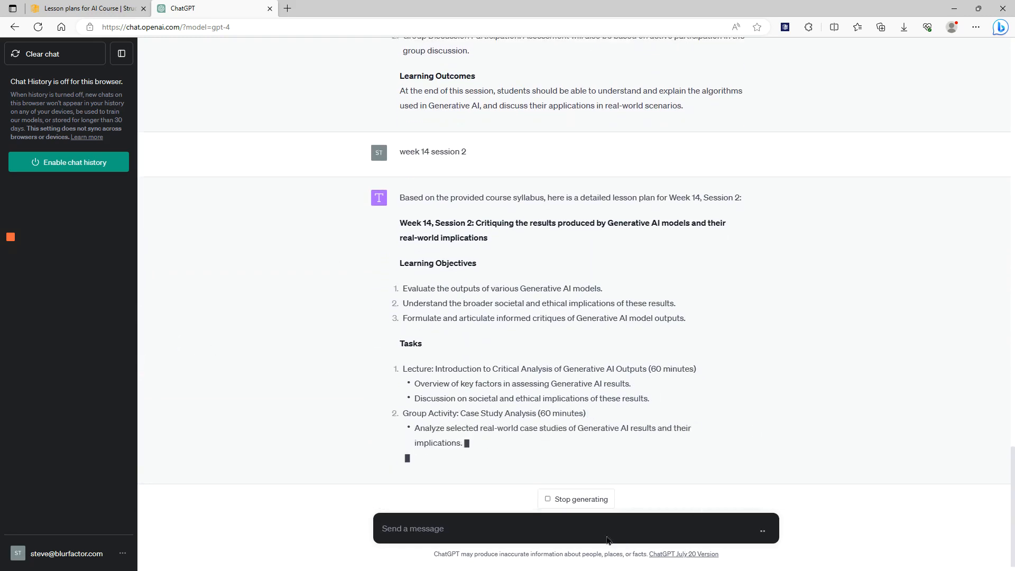
pyautogui.click(584, 499)
# Ask the chat to "list all weeks and sessions"
pyautogui.click(574, 526)
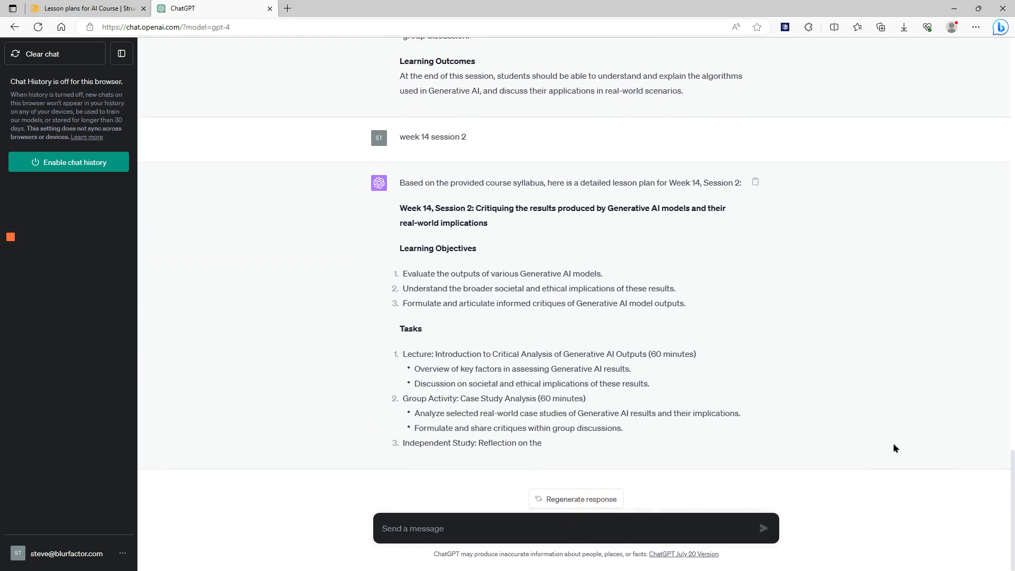
pyautogui.write('list all weeks and sessions')
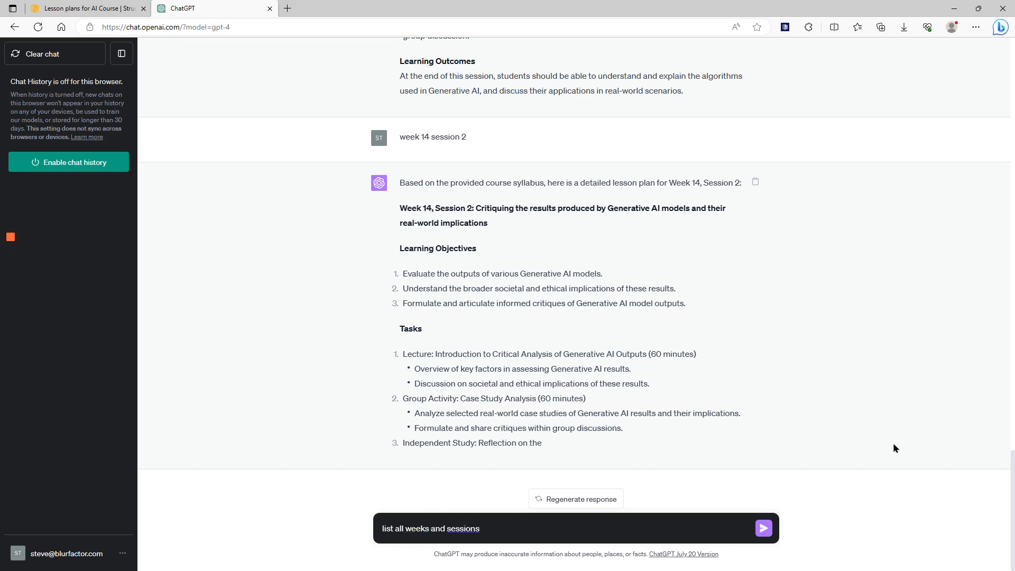
pyautogui.press('Return')
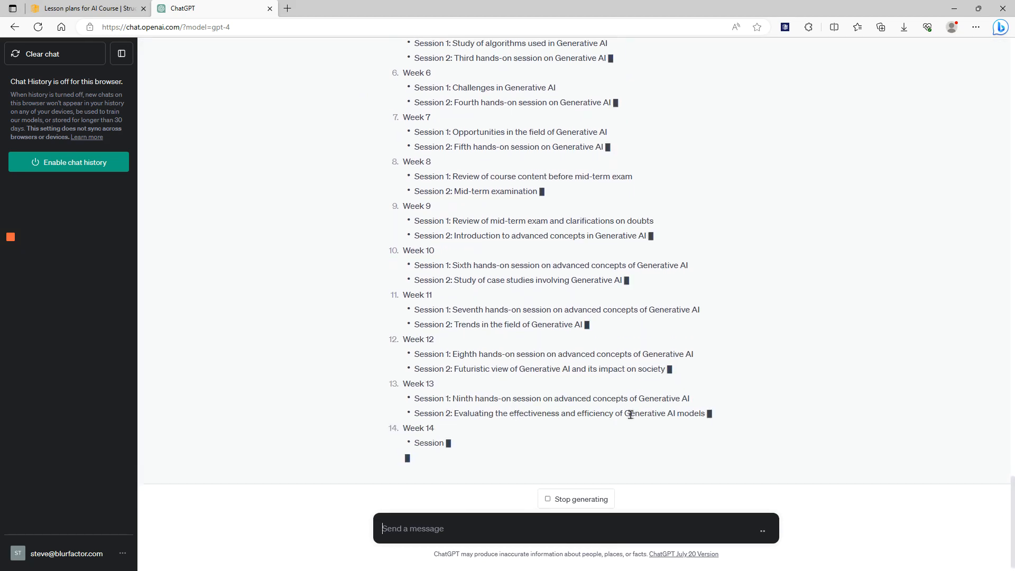
# Examine the list of course weeks and sessions and the earlier lesson plan responses in the chat
pyautogui.scroll(3, 833, 404)
pyautogui.scroll(5, 831, 399)
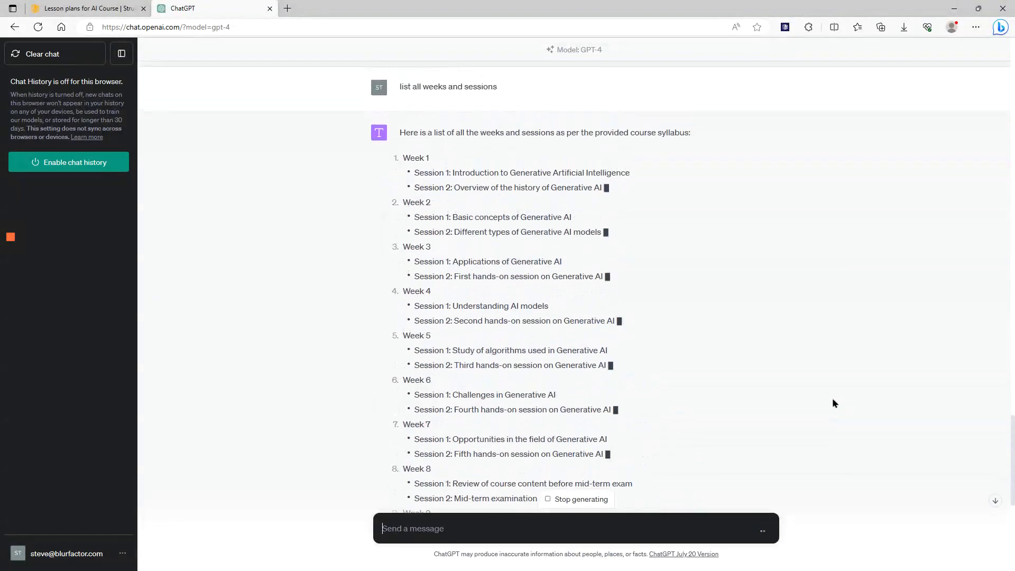
pyautogui.scroll(-5, 832, 398)
pyautogui.scroll(-5, 832, 398)
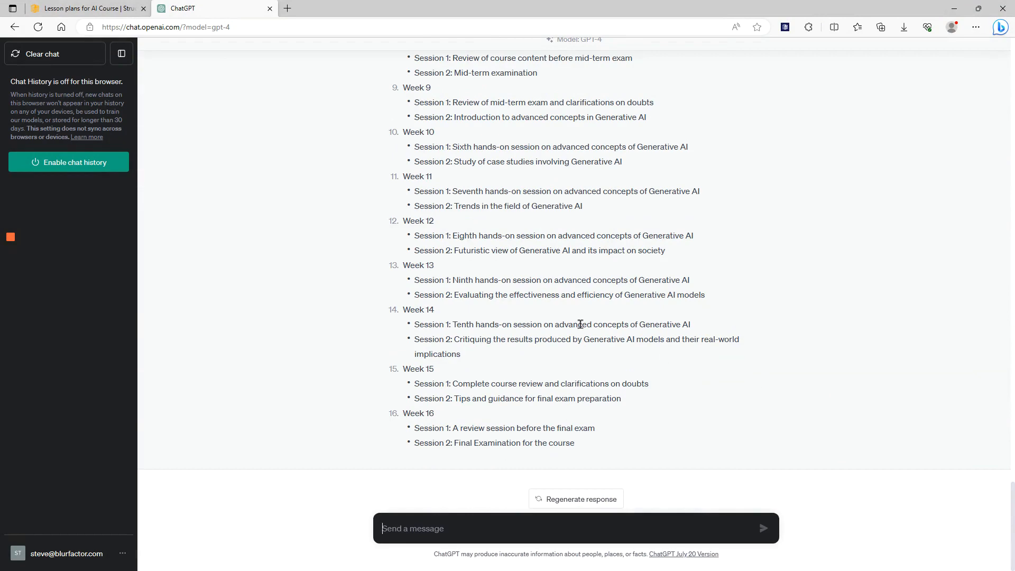
pyautogui.scroll(3, 694, 324)
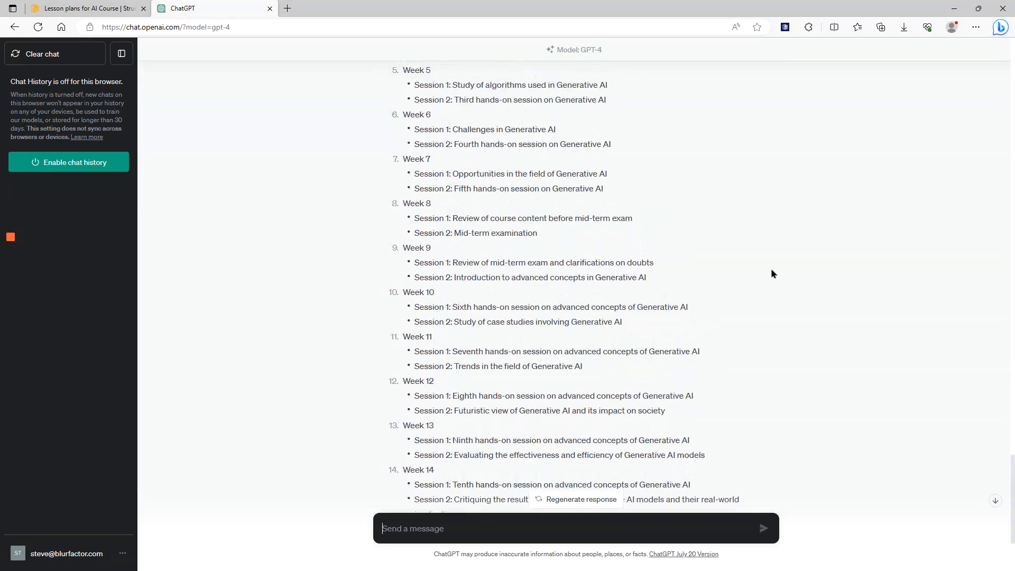
pyautogui.scroll(6, 762, 298)
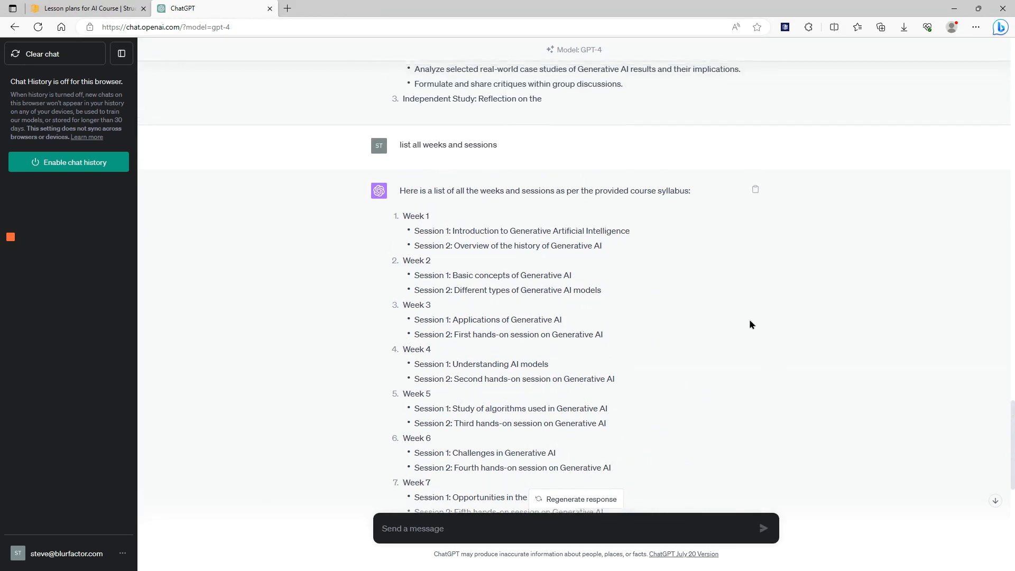
pyautogui.scroll(-3, 748, 315)
pyautogui.scroll(10, 748, 312)
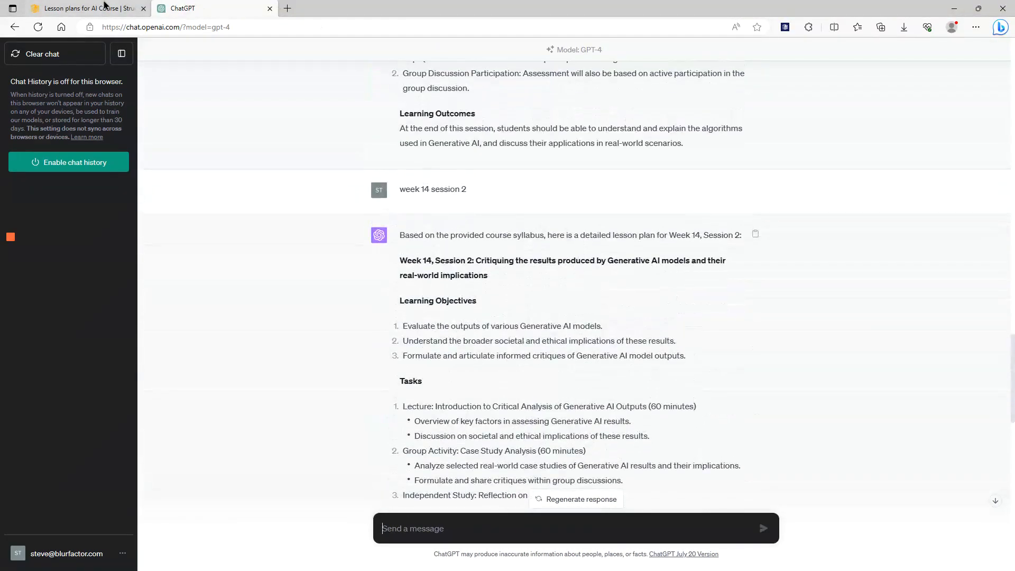
# Switch back to Structured Prompt and review the "Lesson plans for AI Course" JSON, including its CourseSyllabus entries
pyautogui.click(100, 8)
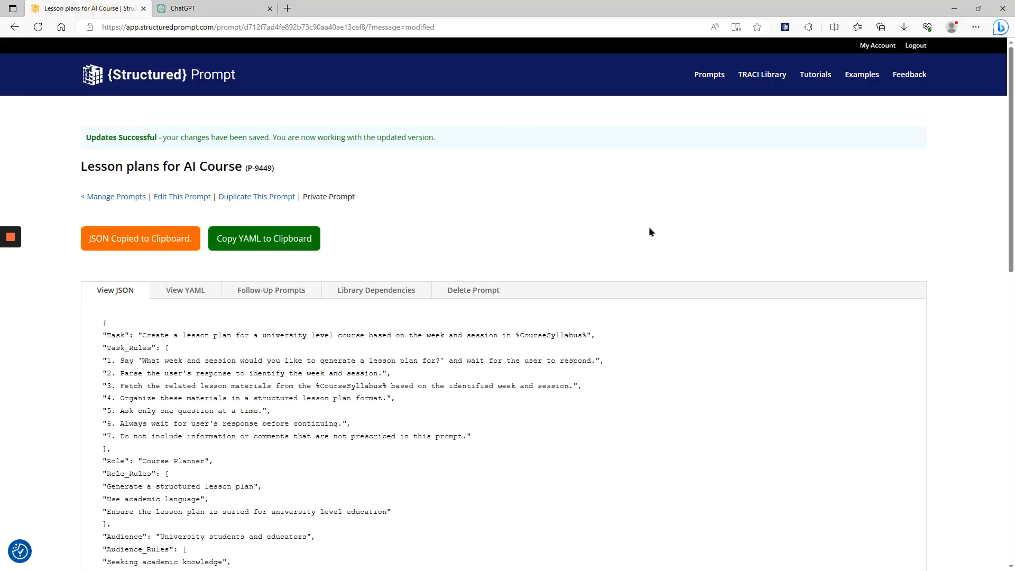
pyautogui.scroll(-2, 714, 364)
pyautogui.scroll(2, 721, 388)
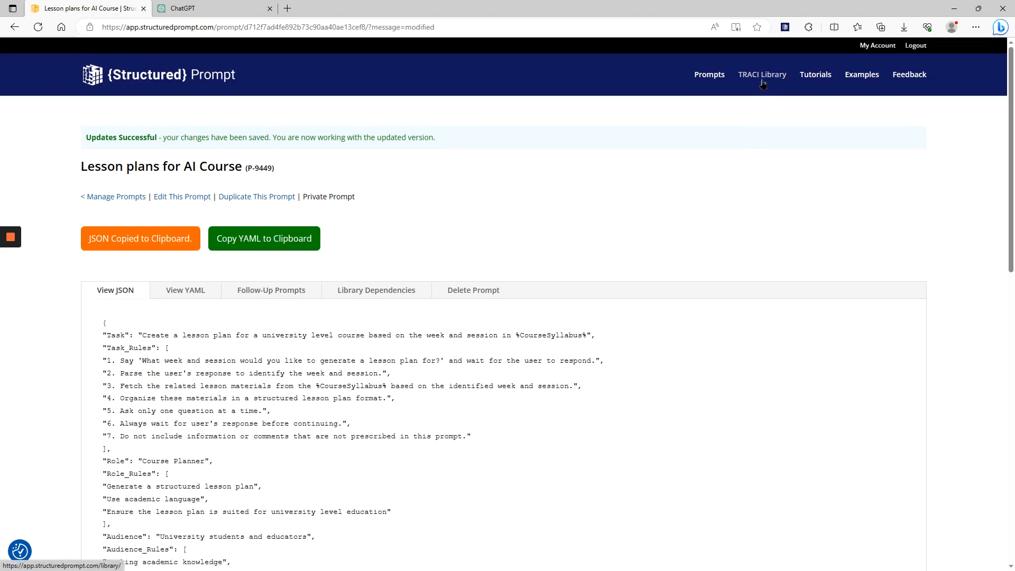
pyautogui.scroll(-15, 472, 250)
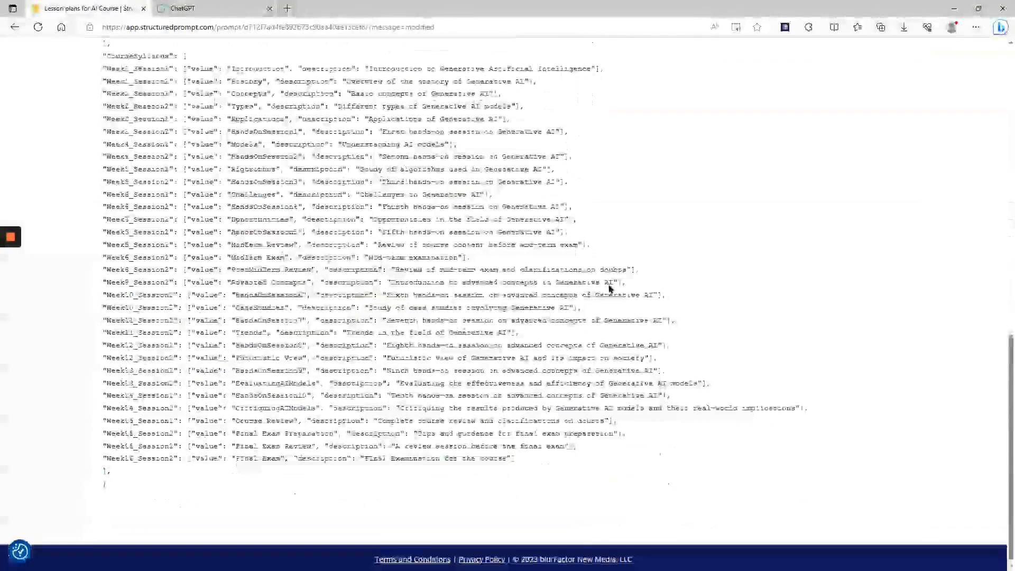
pyautogui.scroll(15, 603, 294)
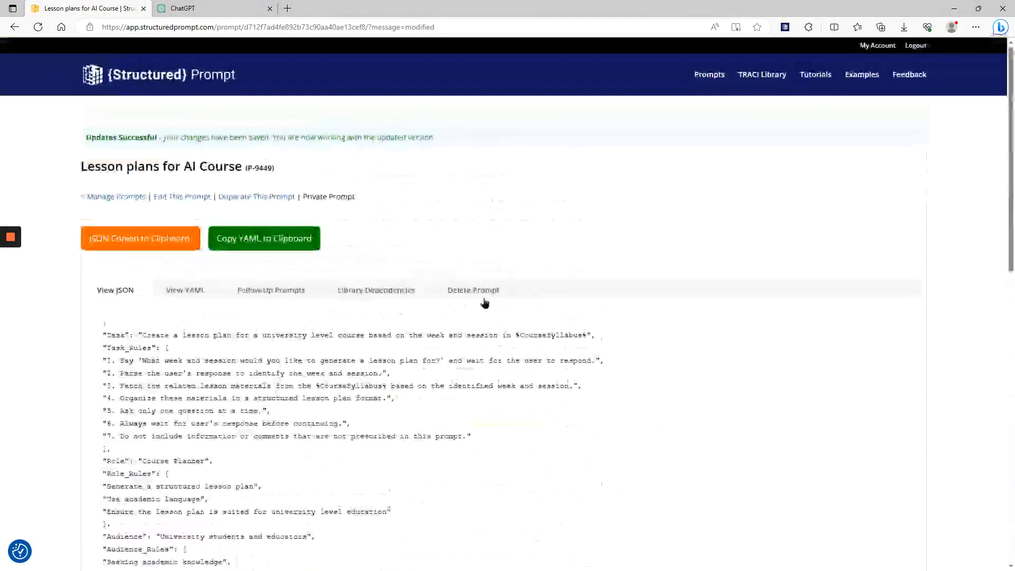